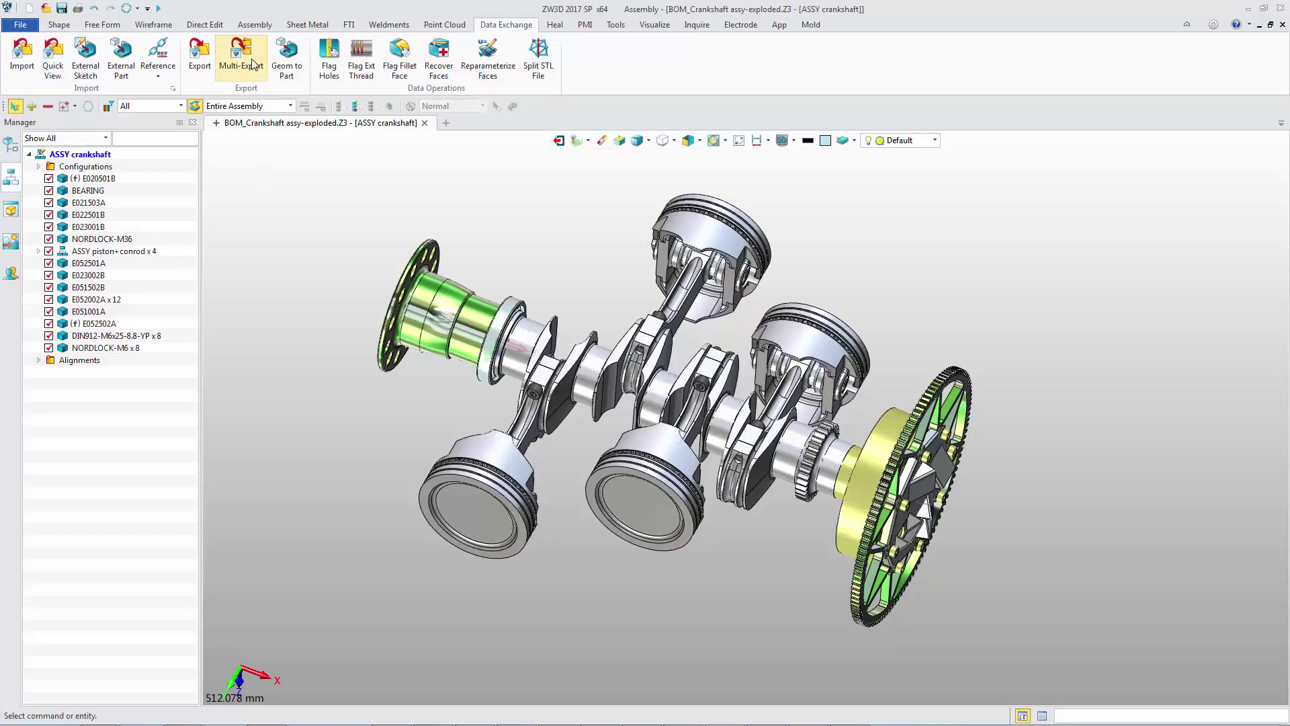
Export the crankshaft assembly as Parasolid, STEP and CATIA V5 Part files.
left_click(253, 64)
left_click(1000, 335)
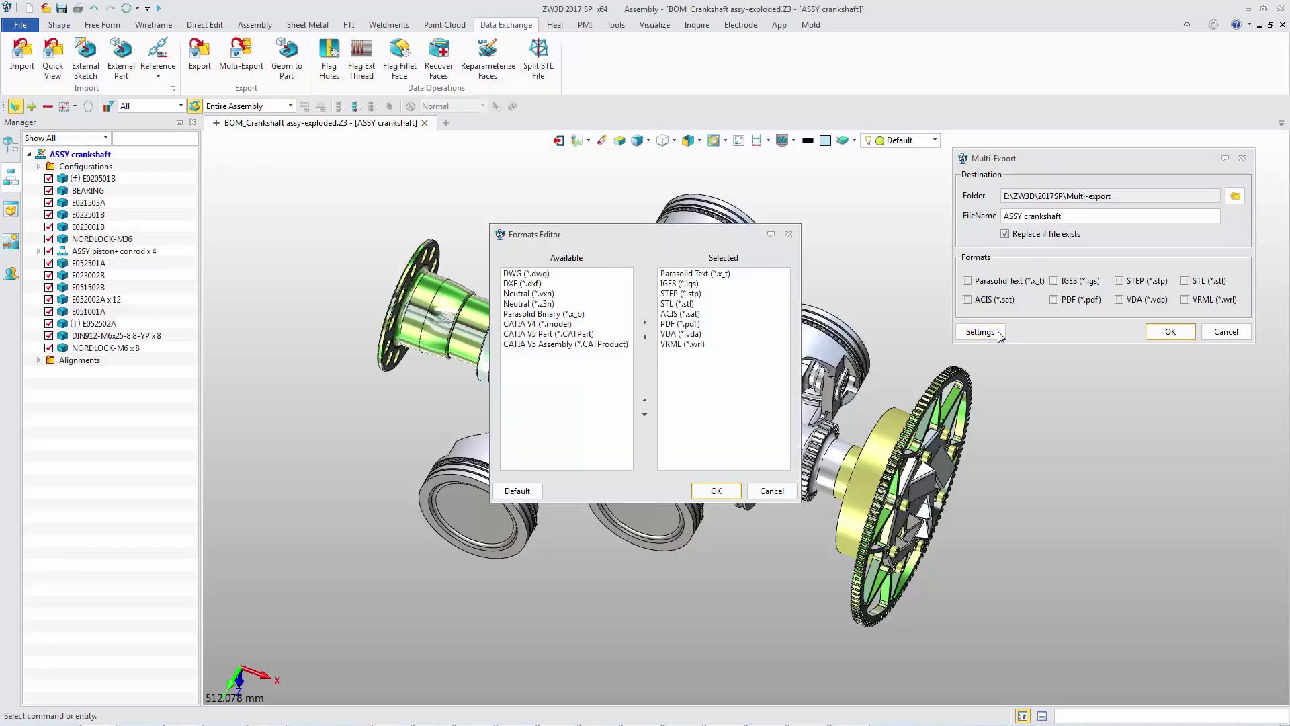
left_click(574, 334)
left_click(645, 323)
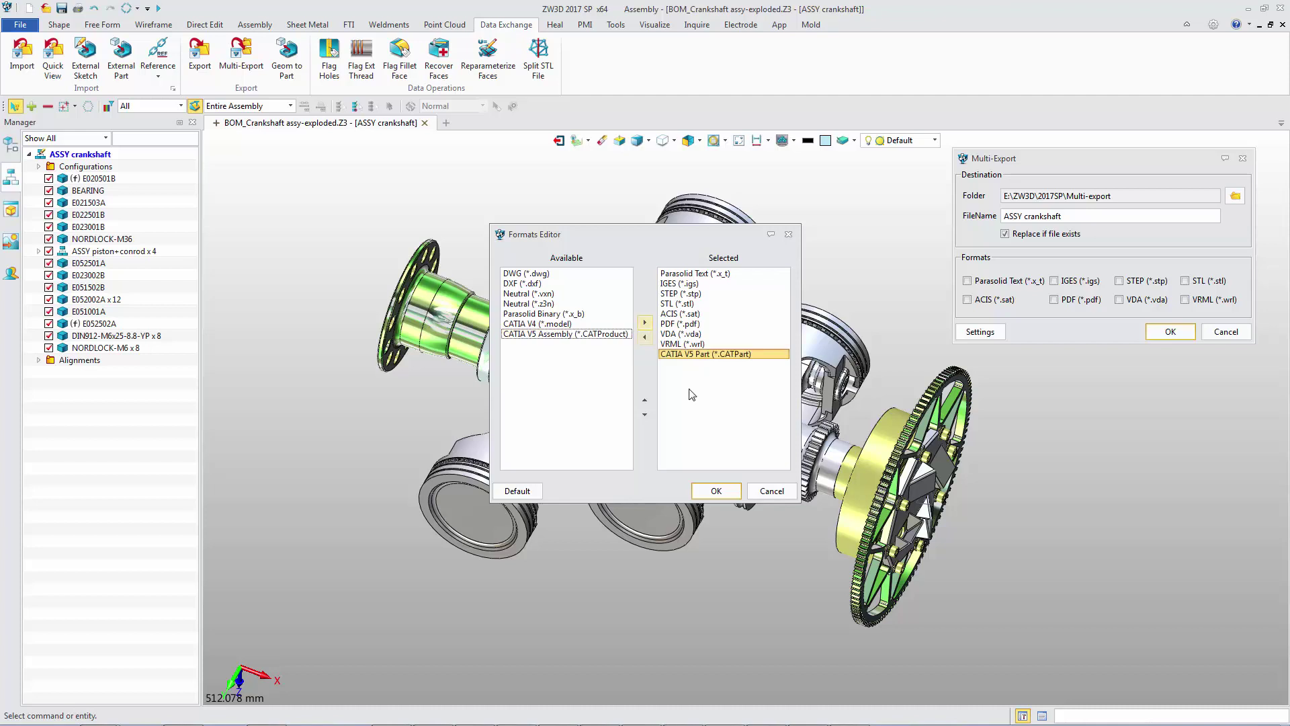
left_click(716, 490)
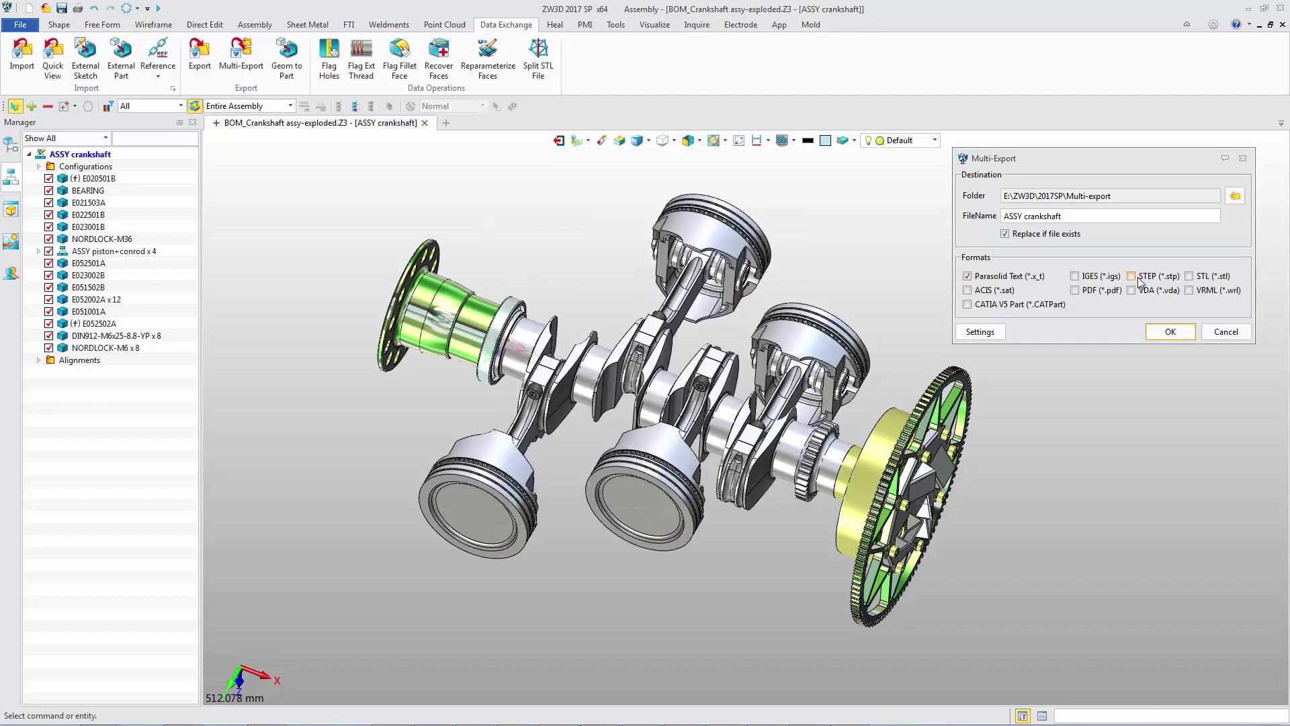
left_click(1169, 332)
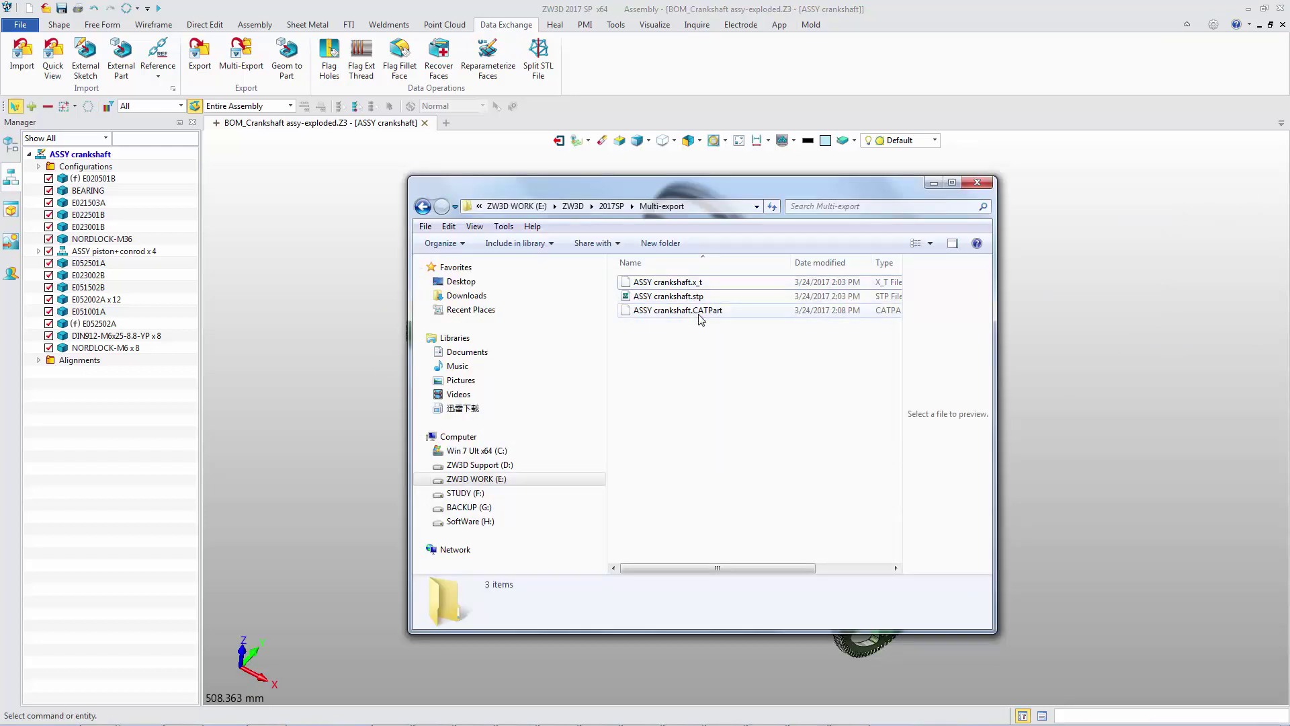
Export the seven root objects from ASSY piston+conrod to E022004A as IGES files.
left_click(558, 140)
left_click(66, 189)
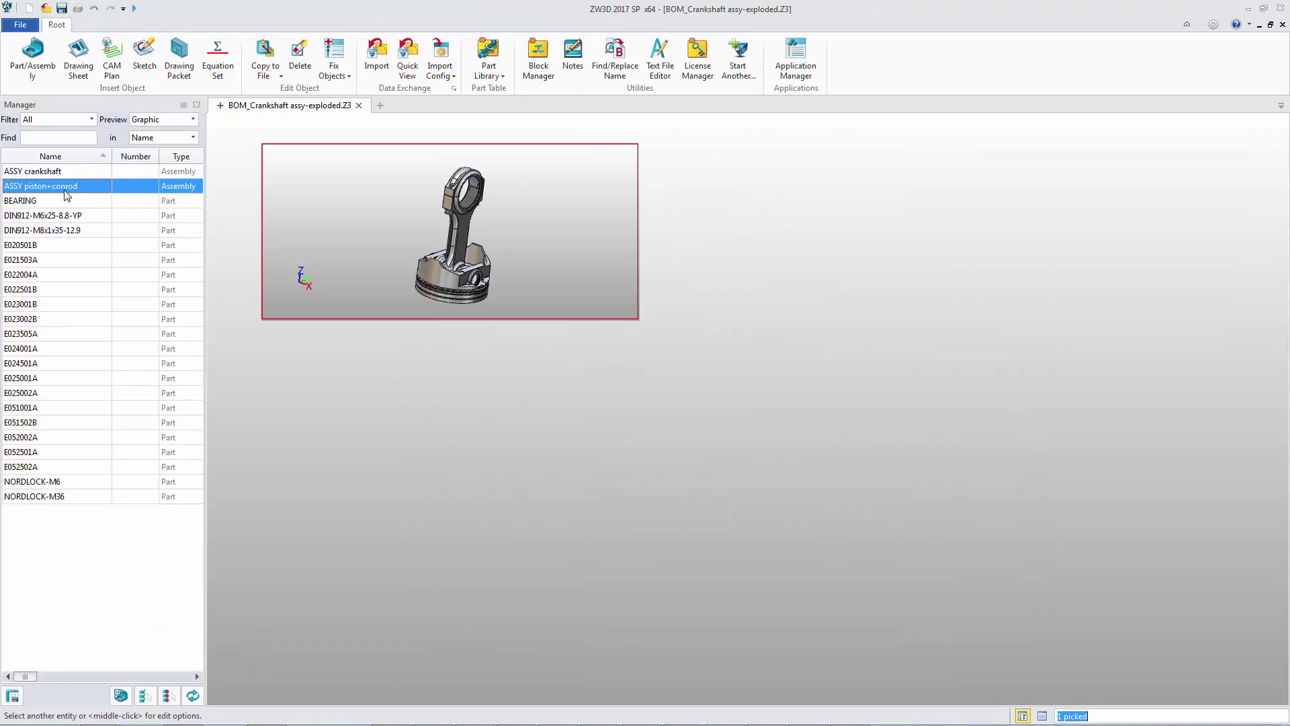
left_click(74, 281, "shift")
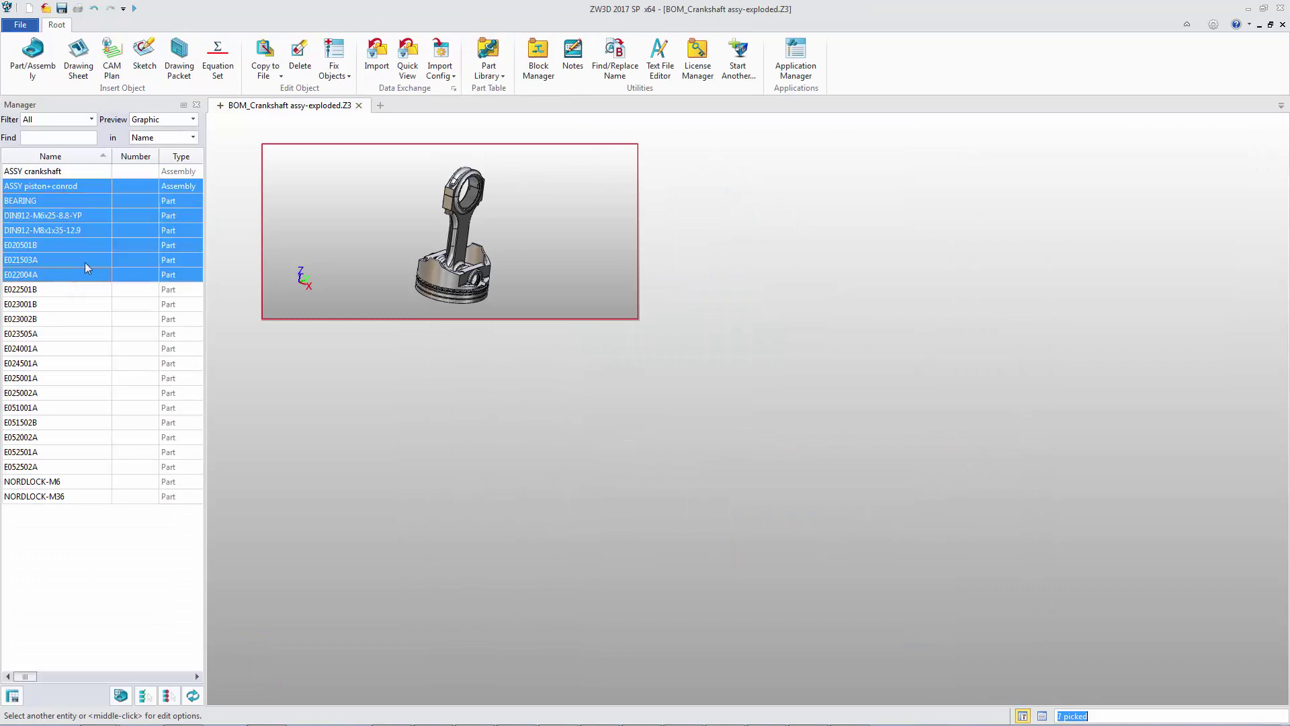
right_click(88, 242)
left_click(126, 348)
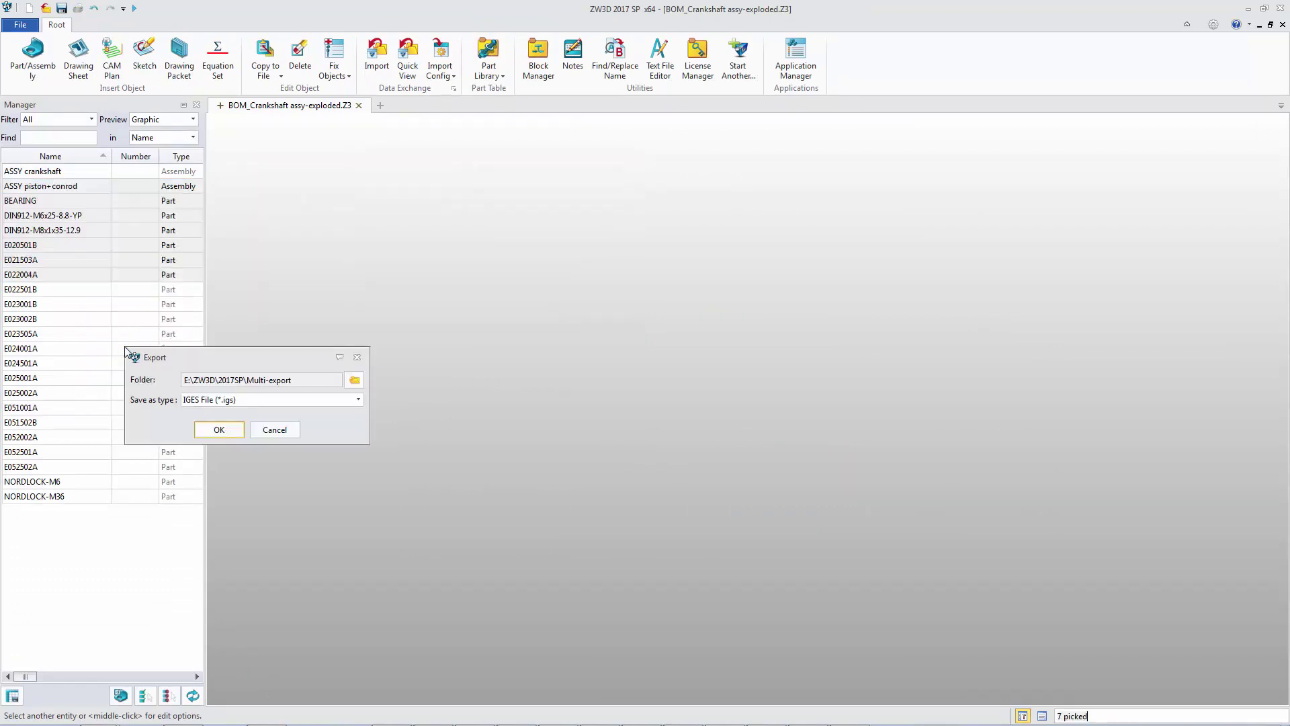
left_click(216, 434)
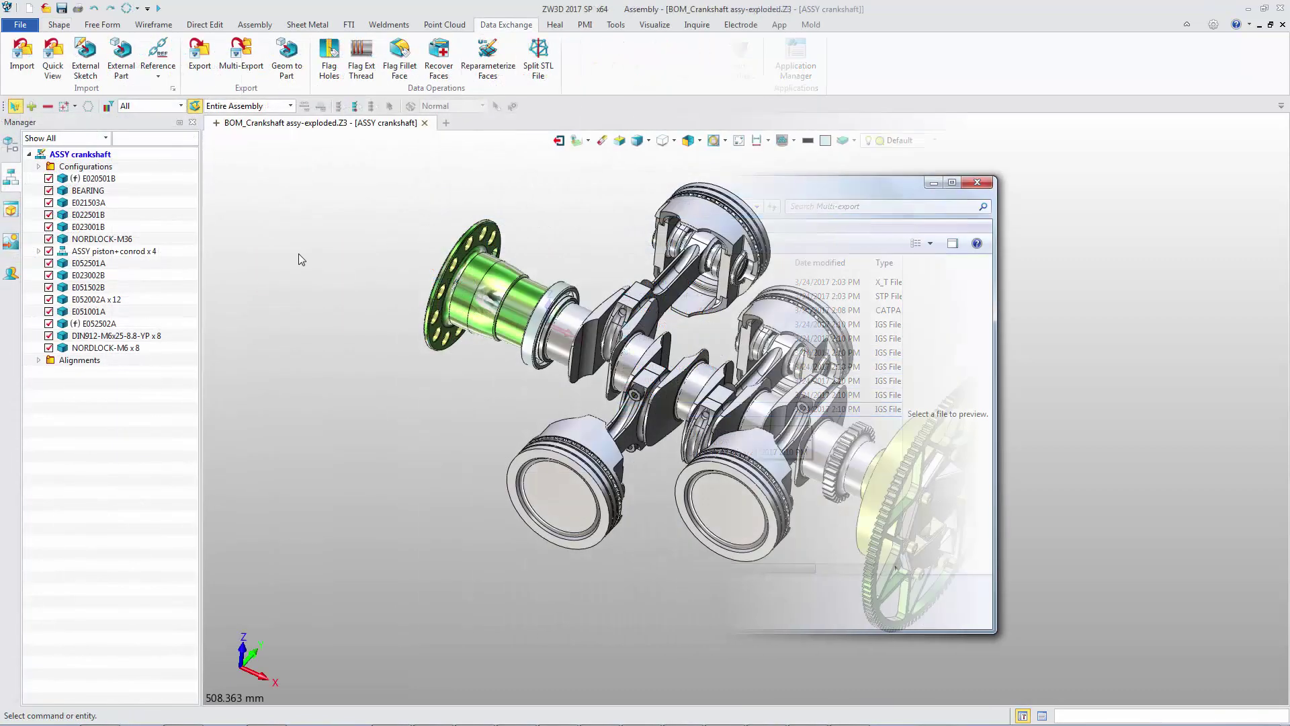
left_click(106, 325)
double_click(105, 325)
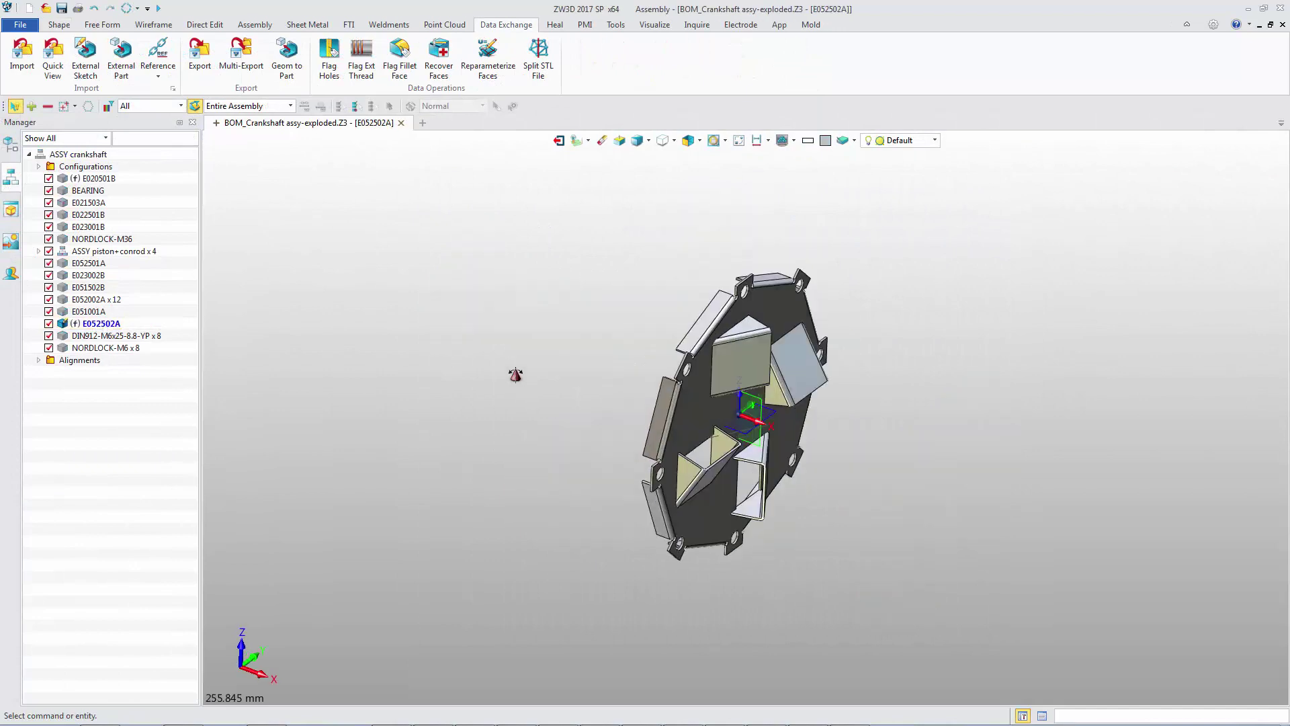
left_click(29, 166)
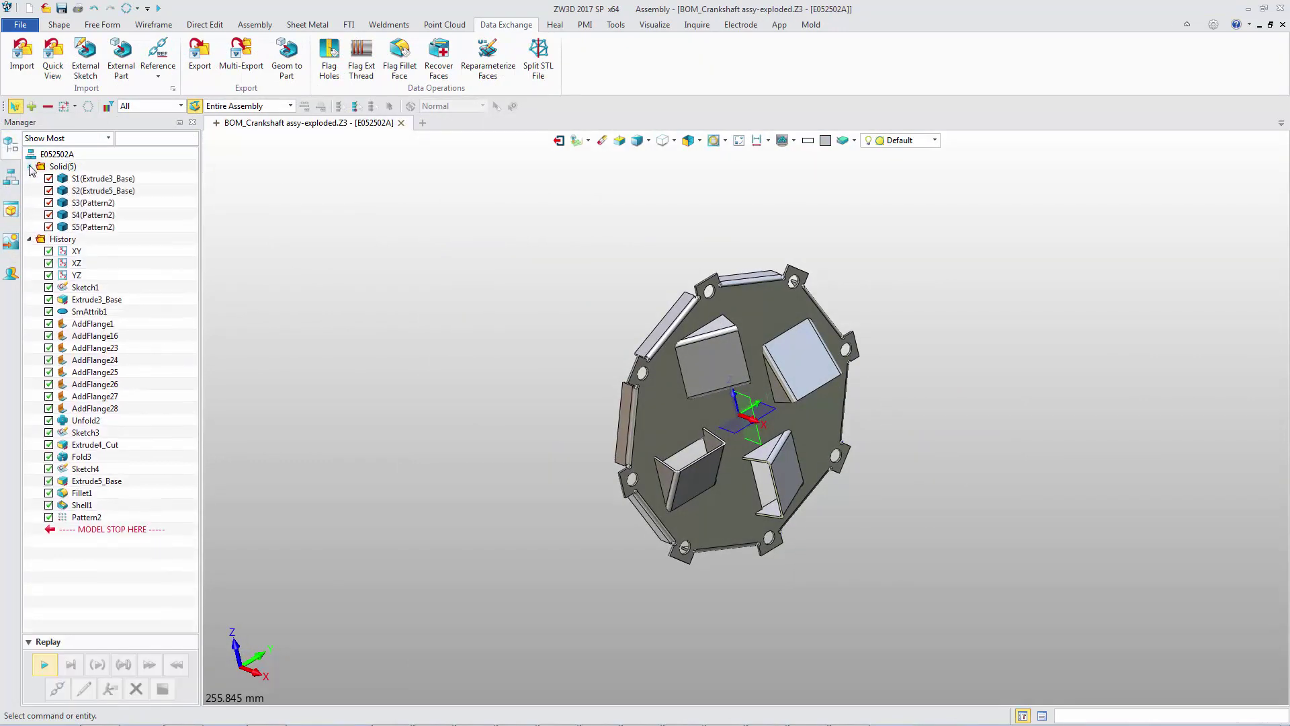
right_click(118, 183)
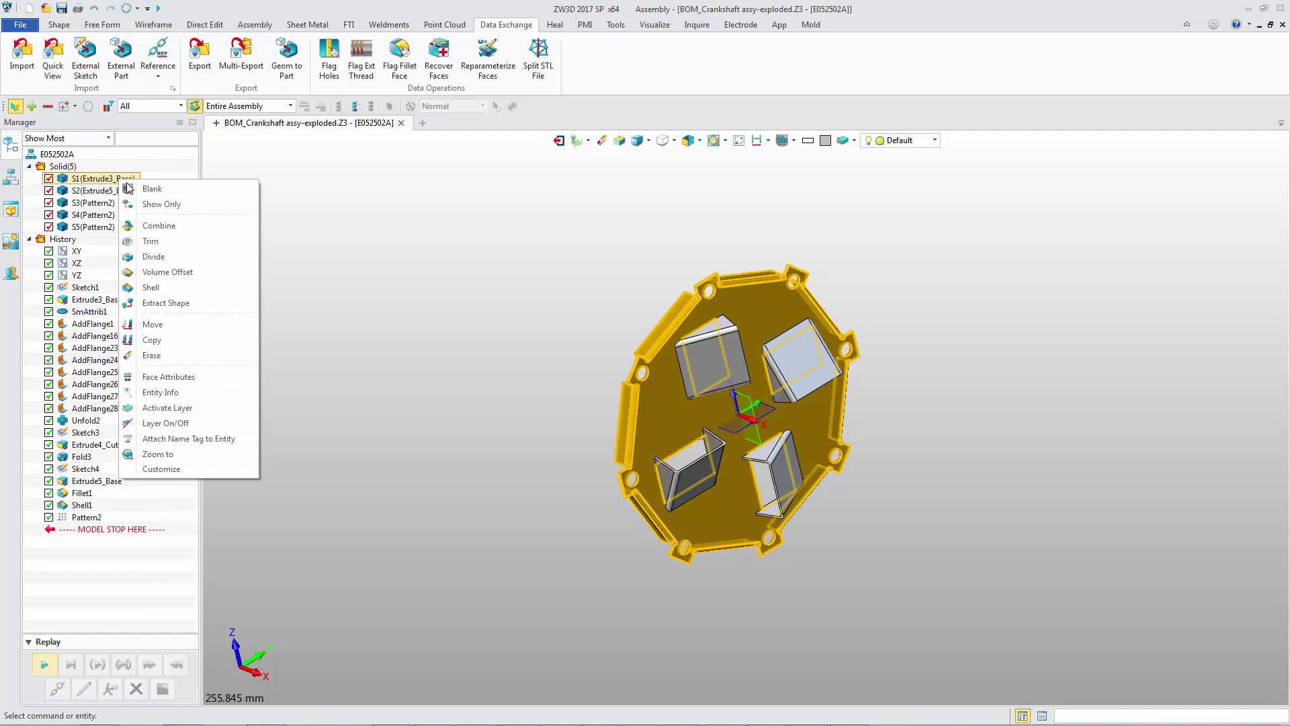
left_click(174, 209)
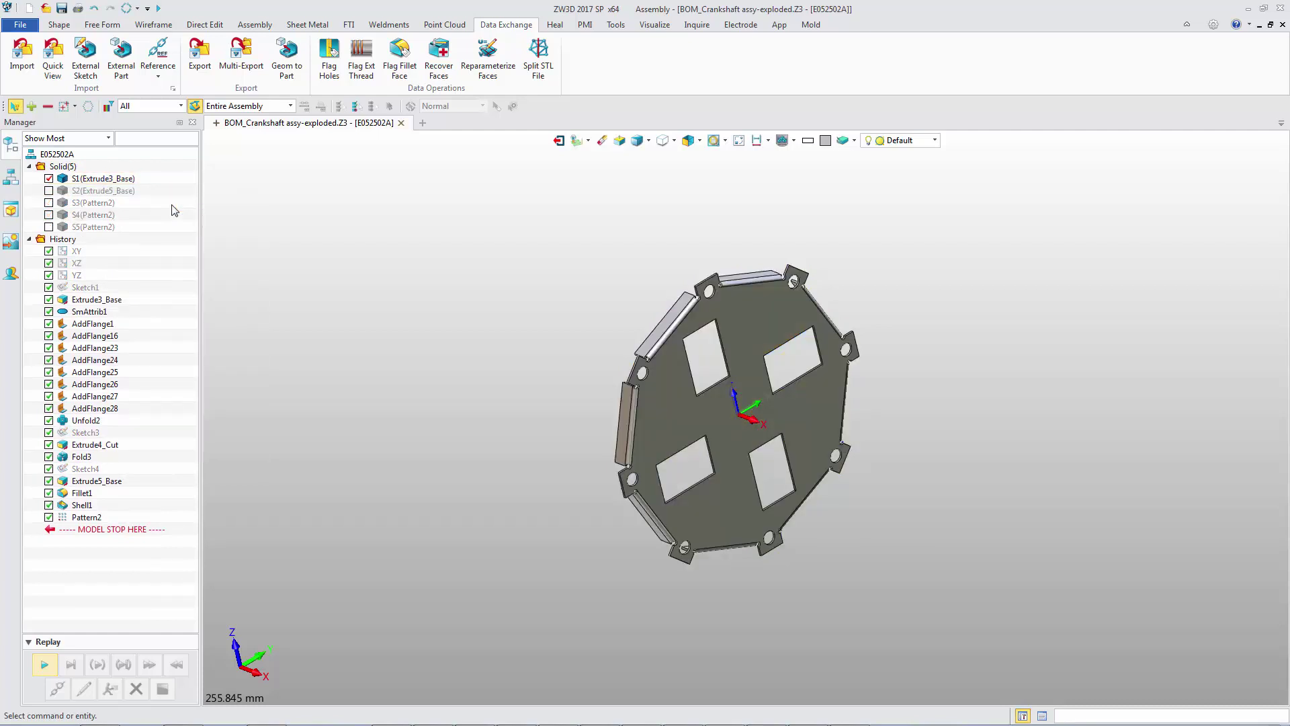
right_click(64, 166)
left_click(120, 202)
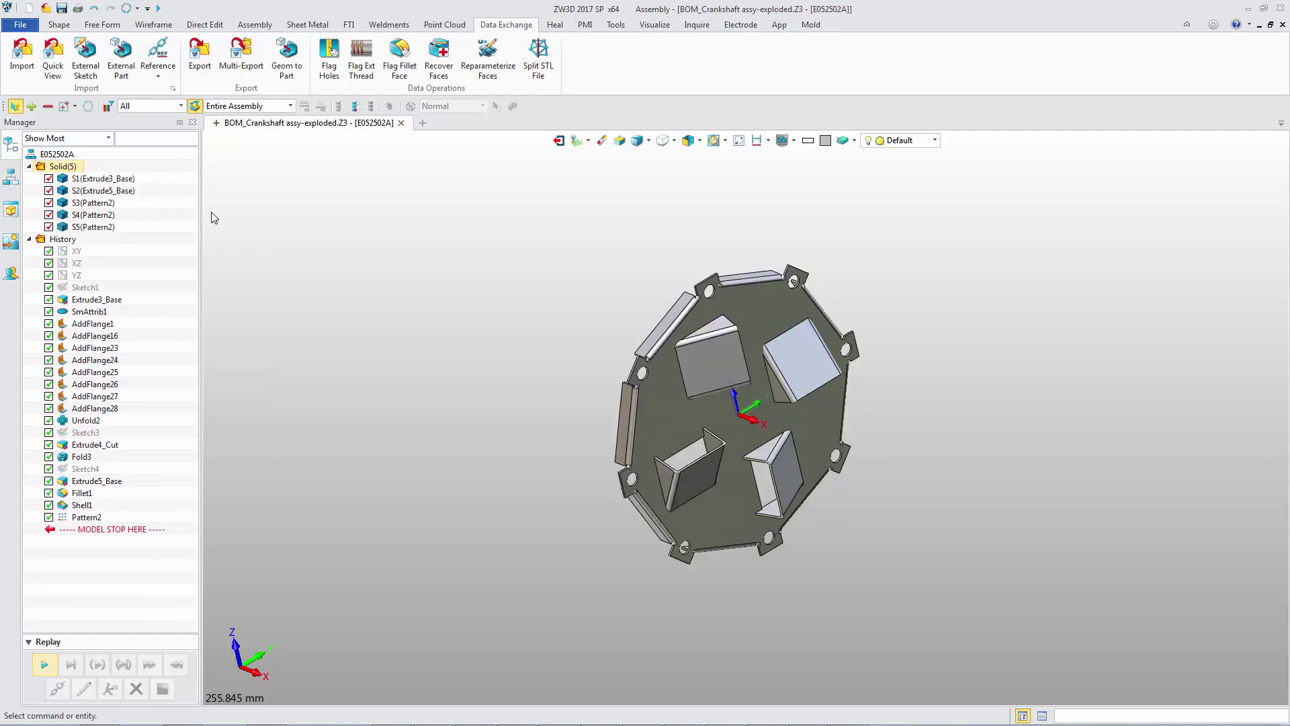
left_click(11, 176)
double_click(90, 160)
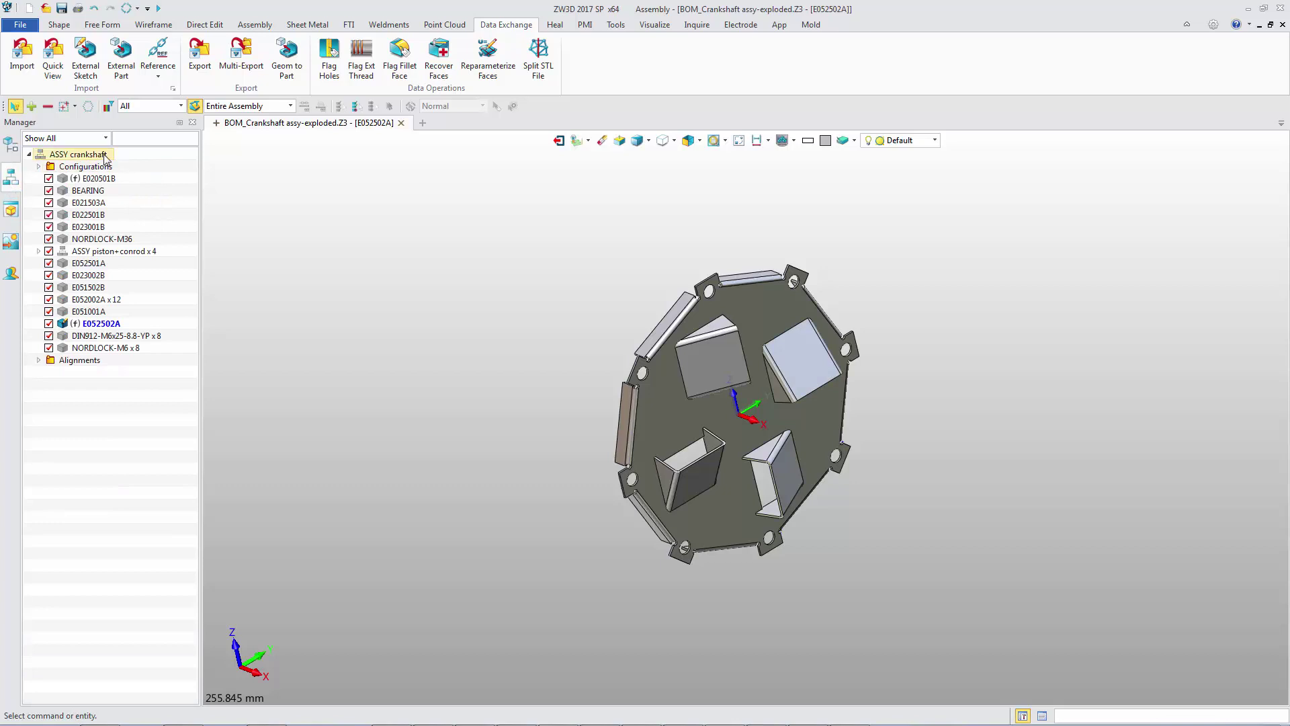
left_click(100, 179)
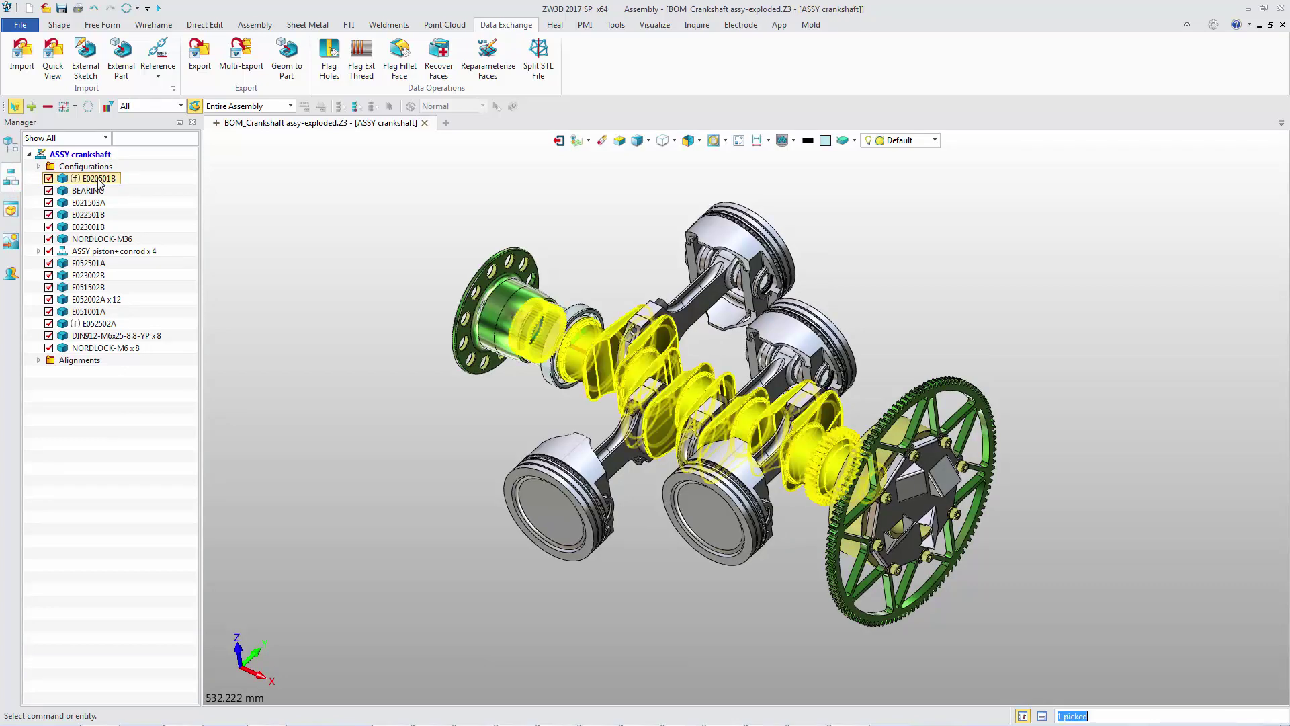
right_click(99, 181)
left_click(149, 304)
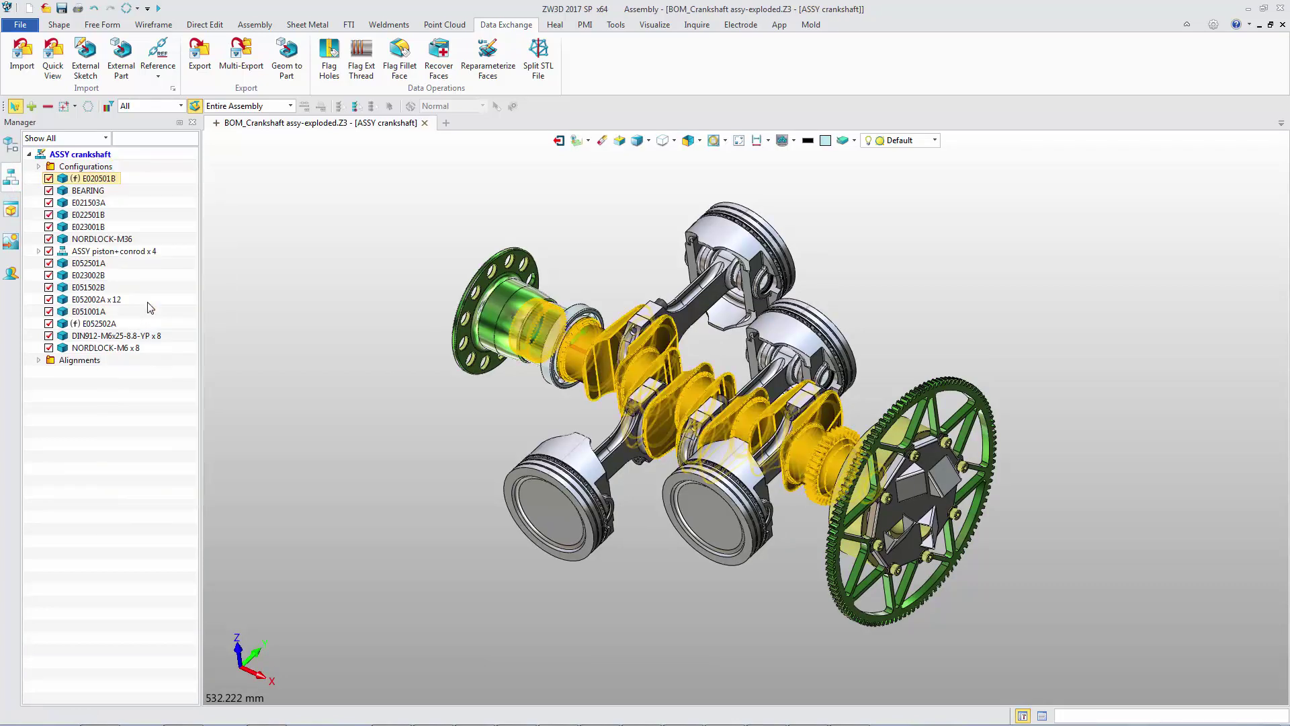
left_click(784, 140)
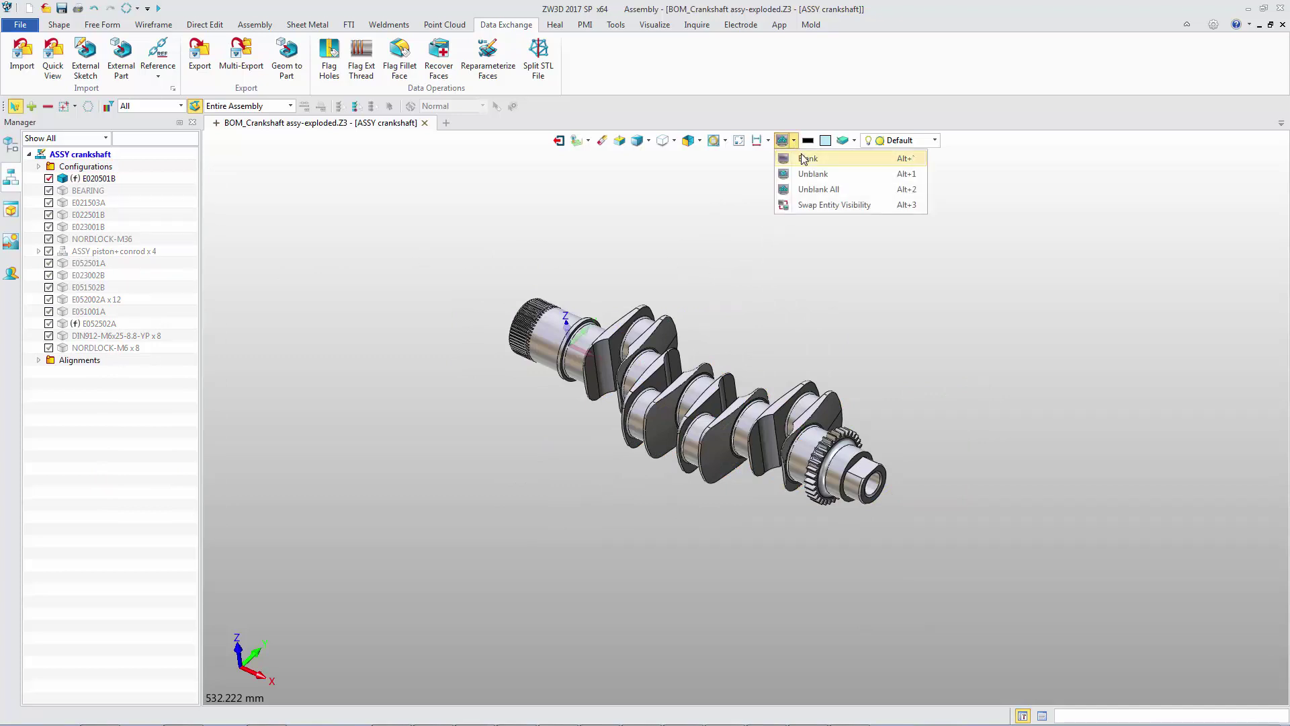
left_click(820, 176)
left_click(512, 316)
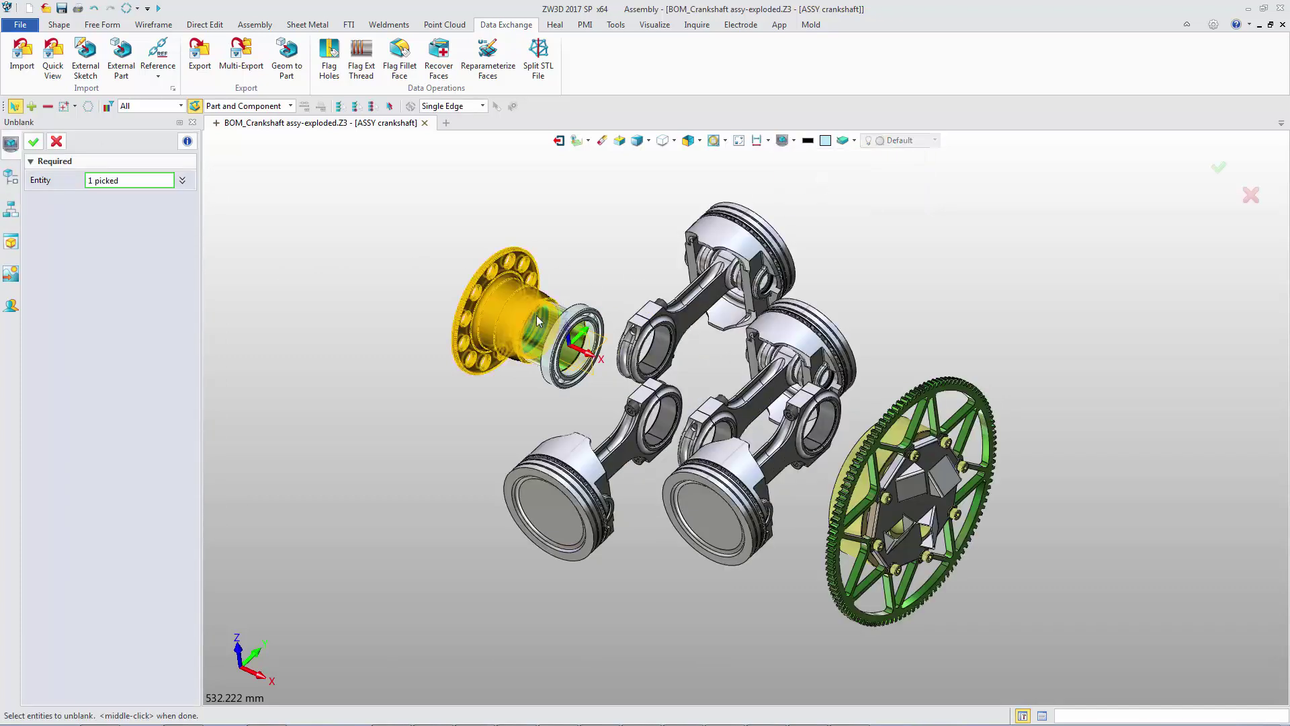
left_click(33, 141)
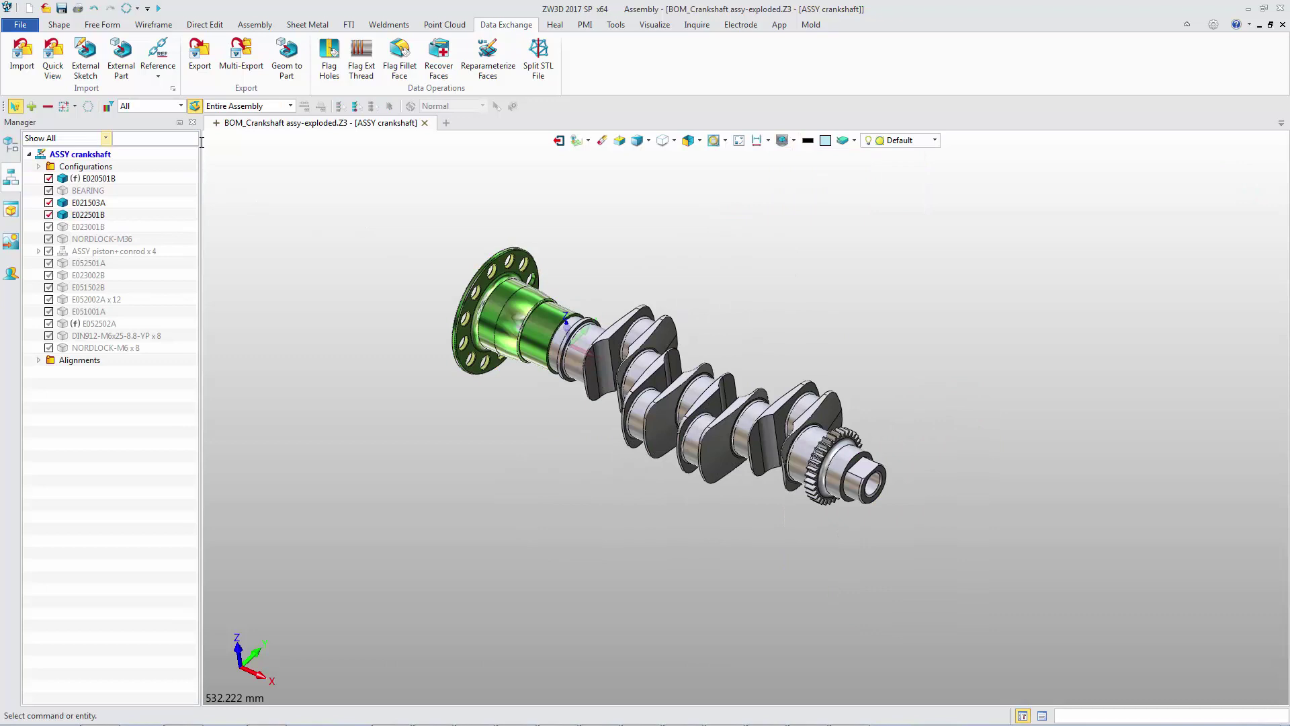
left_click(783, 140)
left_click(826, 207)
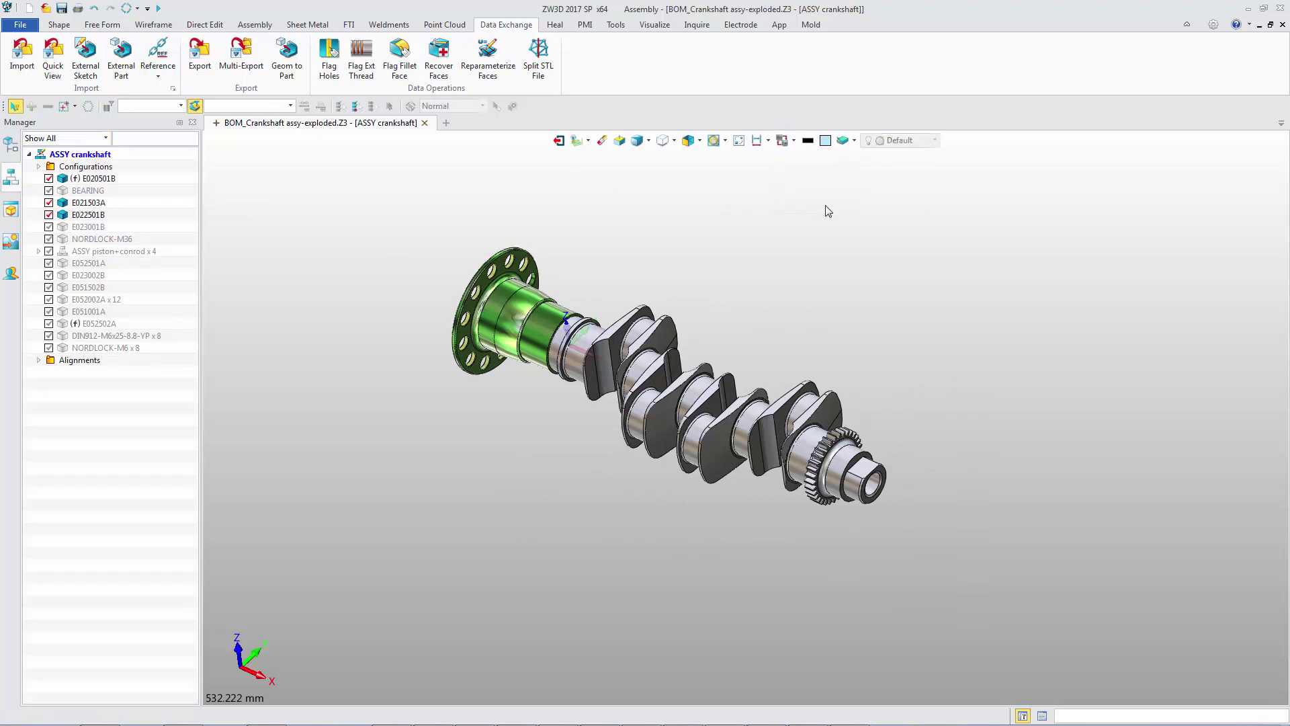
left_click(784, 140)
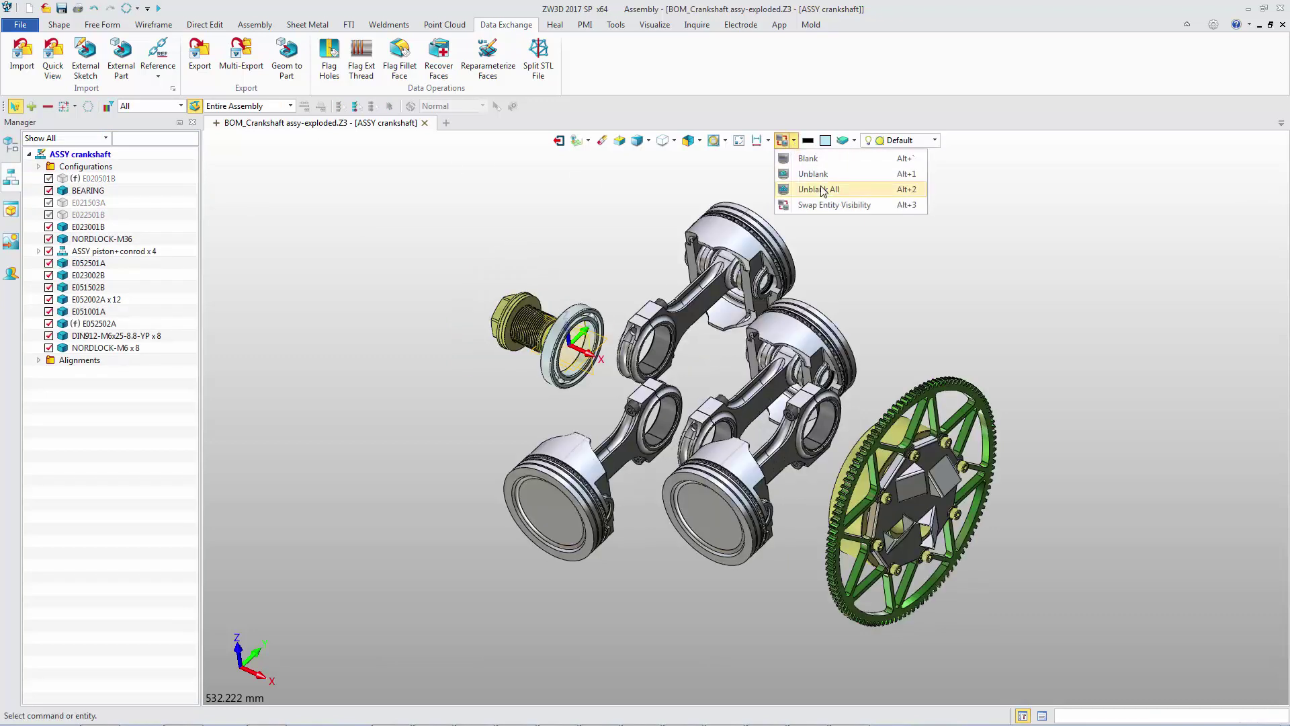
left_click(824, 192)
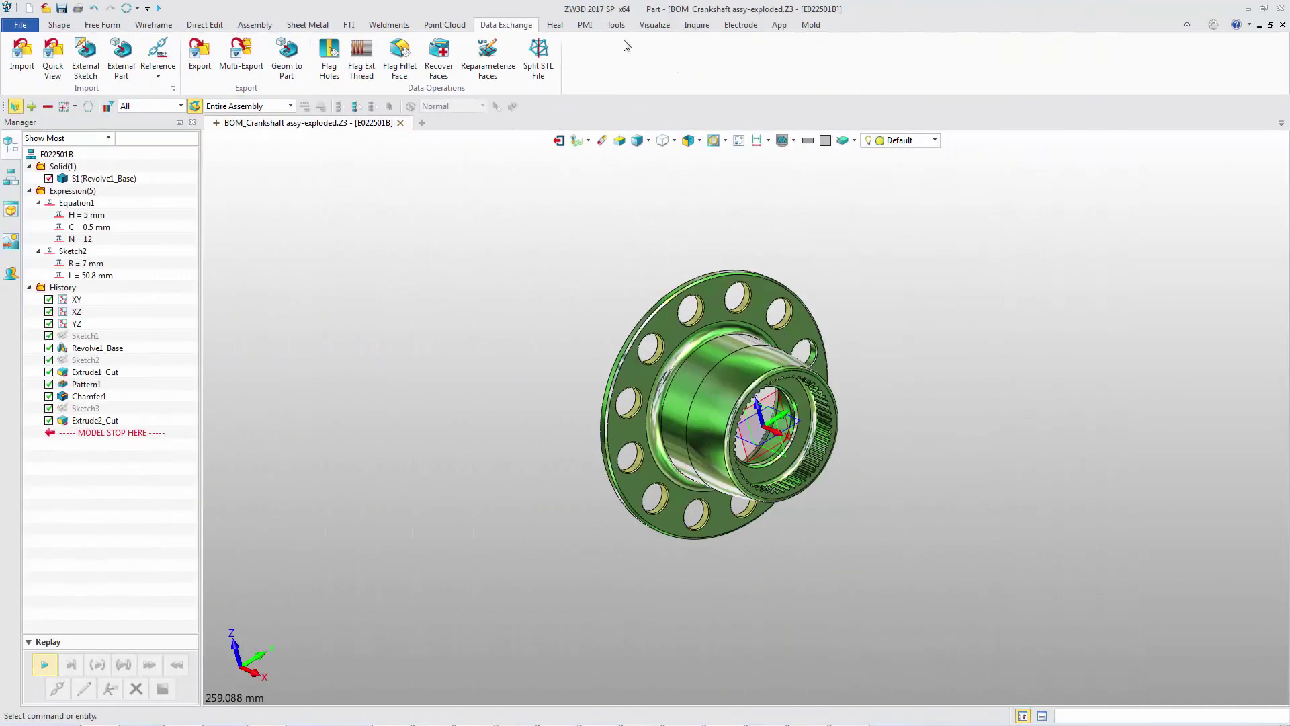
Open the part's Equation Manager showing only user-defined variables.
left_click(616, 26)
left_click(26, 60)
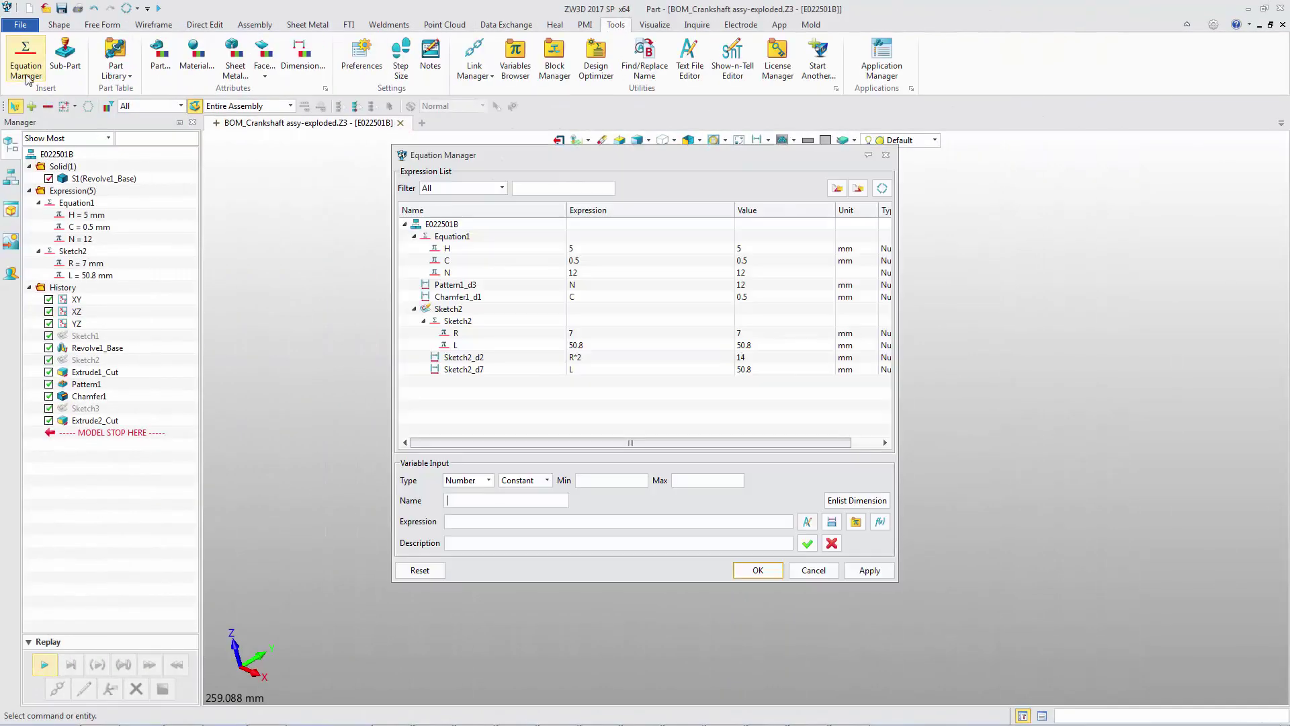
left_click(502, 187)
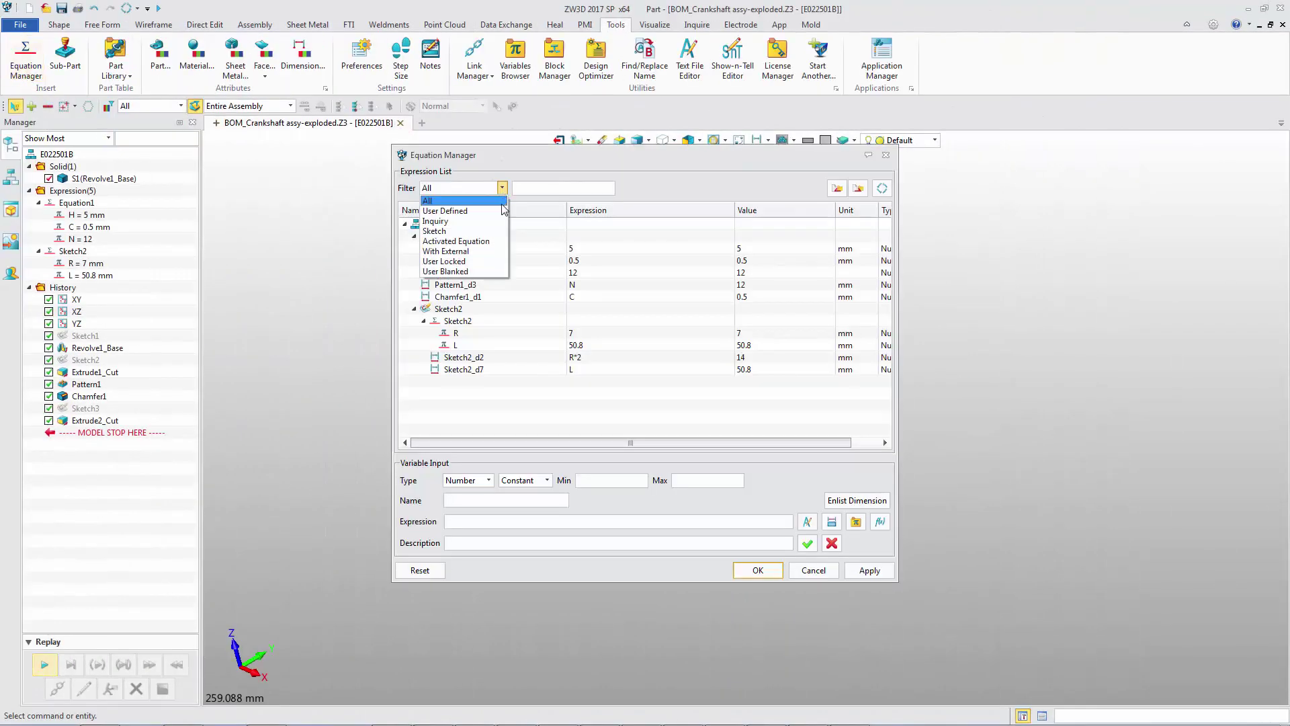
left_click(500, 211)
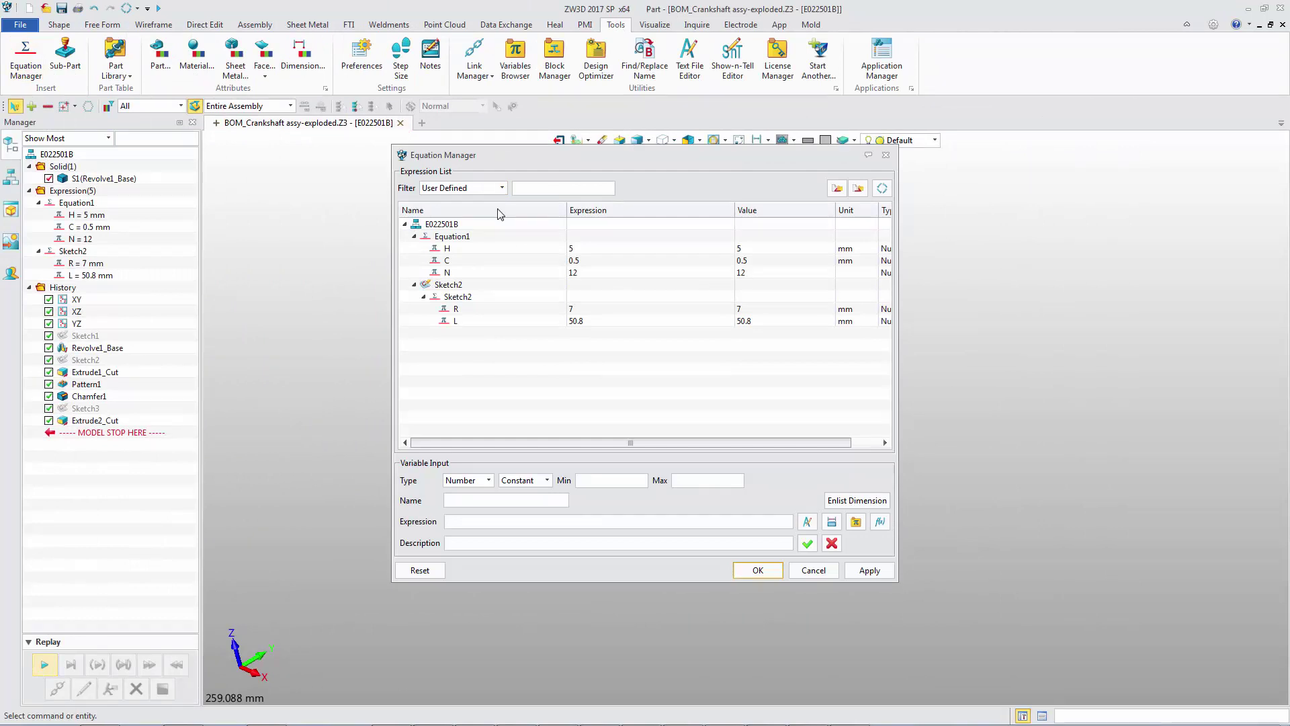
Lock variable R and delete variable C.
right_click(491, 309)
left_click(530, 371)
left_click(507, 260)
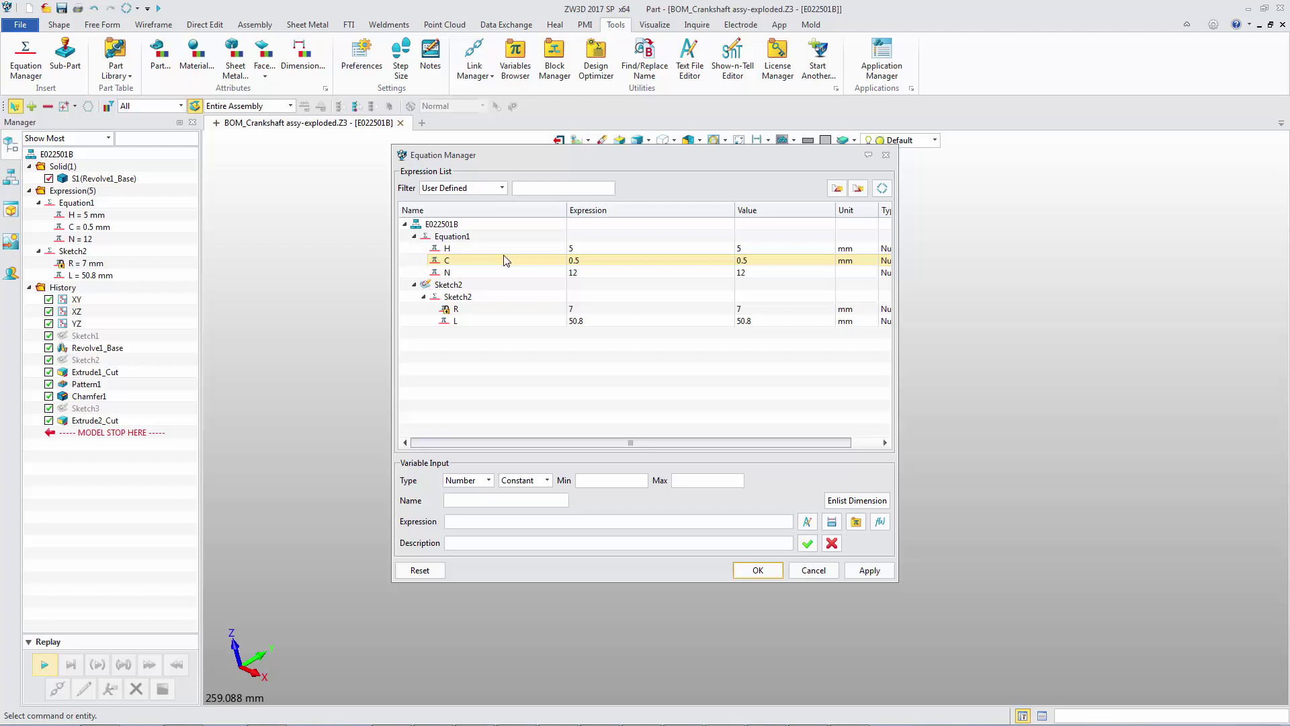
right_click(507, 262)
left_click(534, 324)
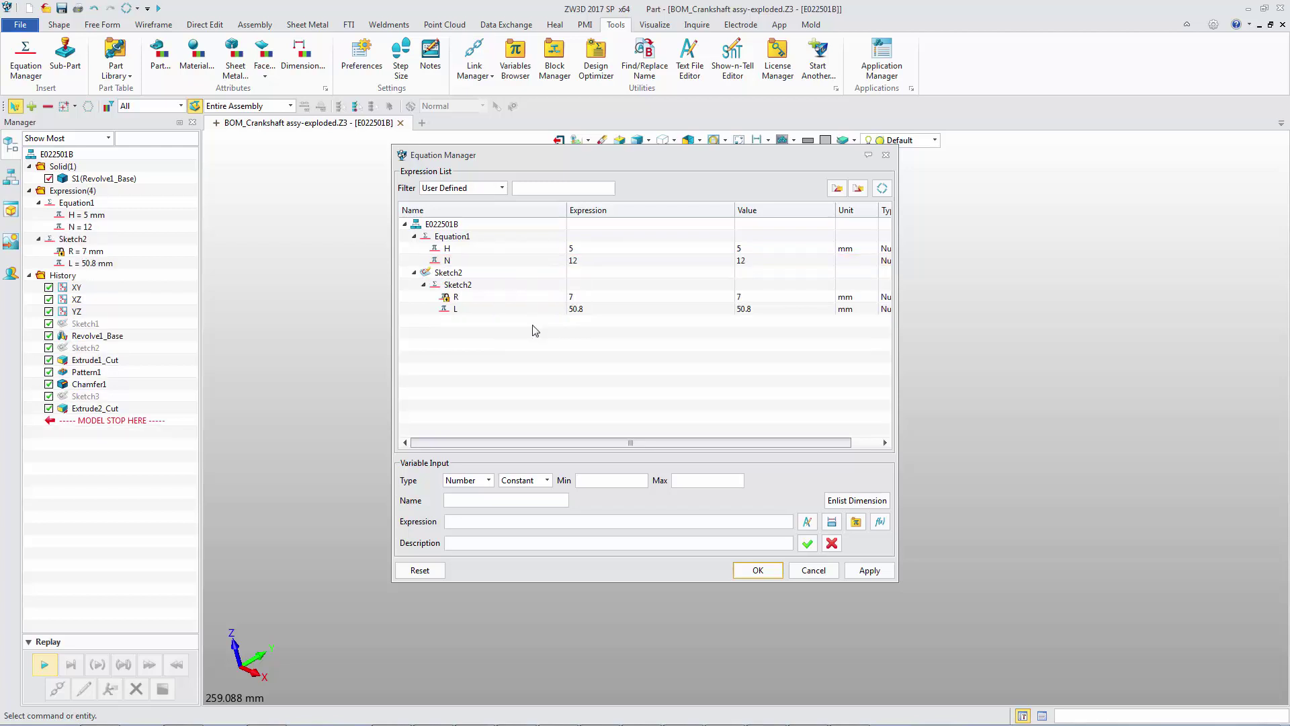
Filter the expressions to locked, then blanked, then back to all.
left_click(501, 188)
left_click(501, 267)
left_click(502, 188)
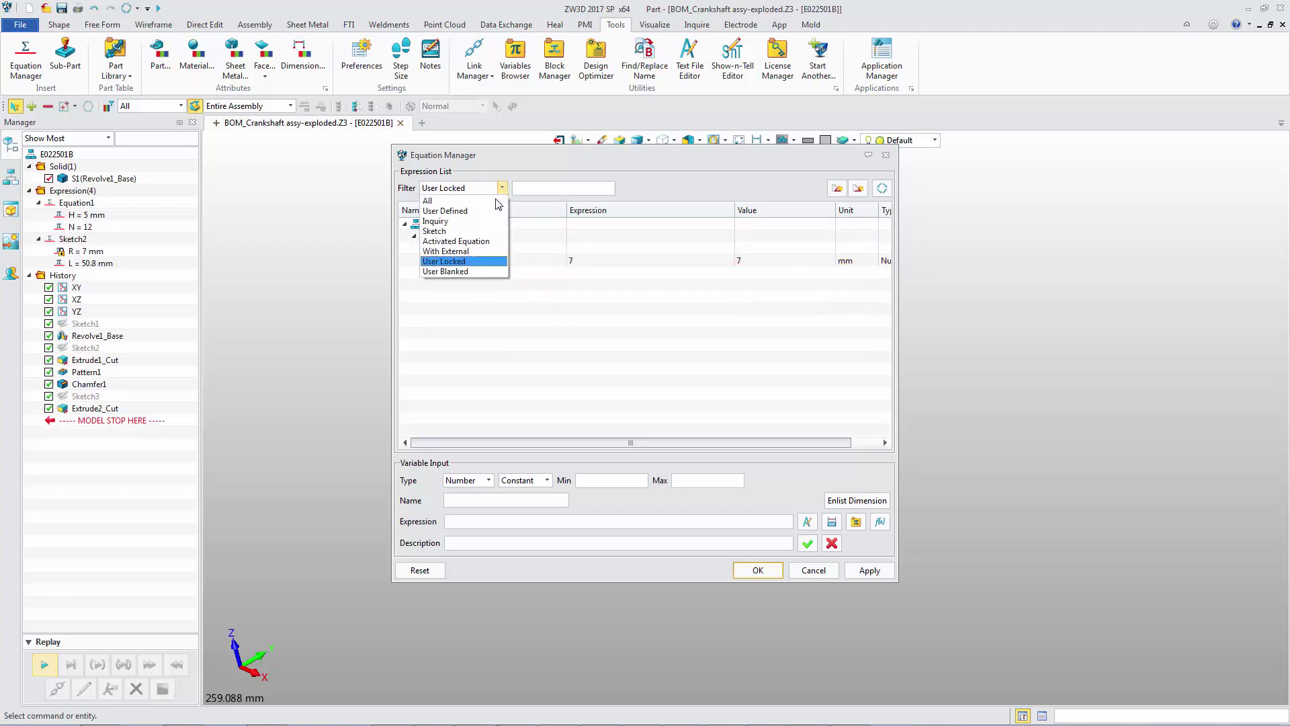
left_click(501, 278)
left_click(504, 188)
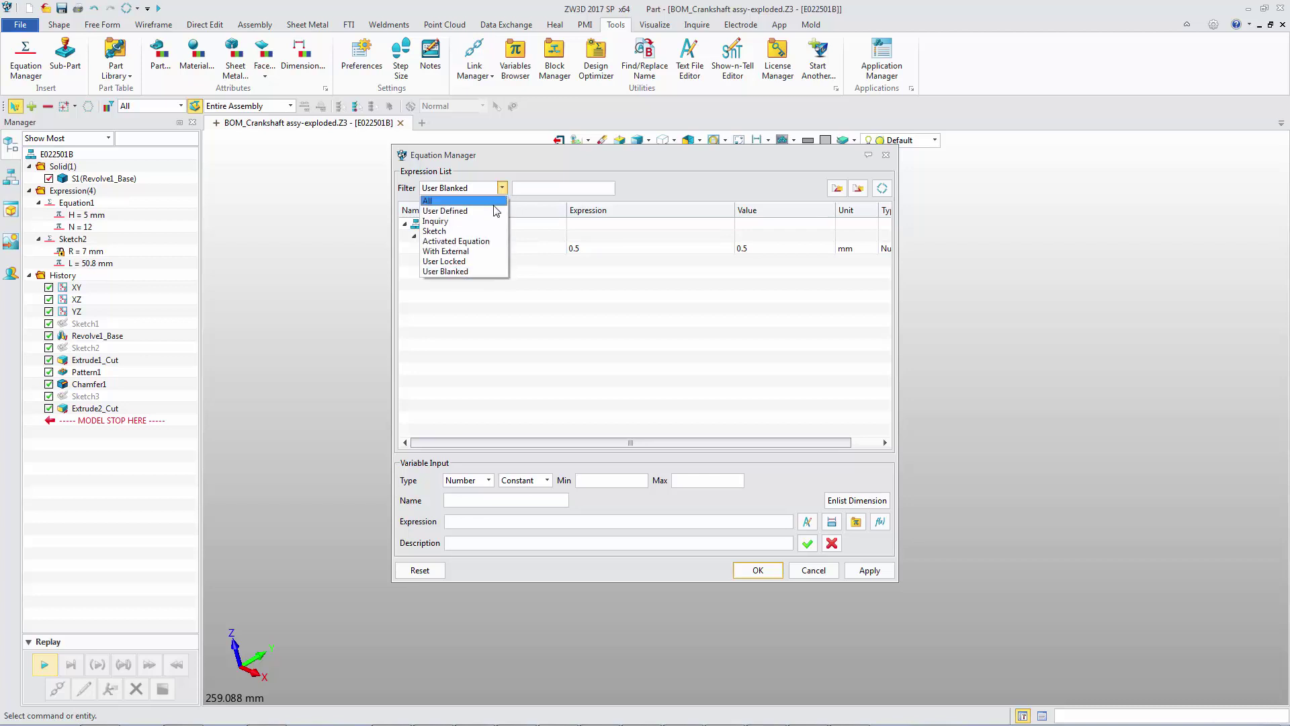
left_click(496, 199)
Change variable L from 50.8 to 50 and close the Equation Manager.
left_click(494, 332)
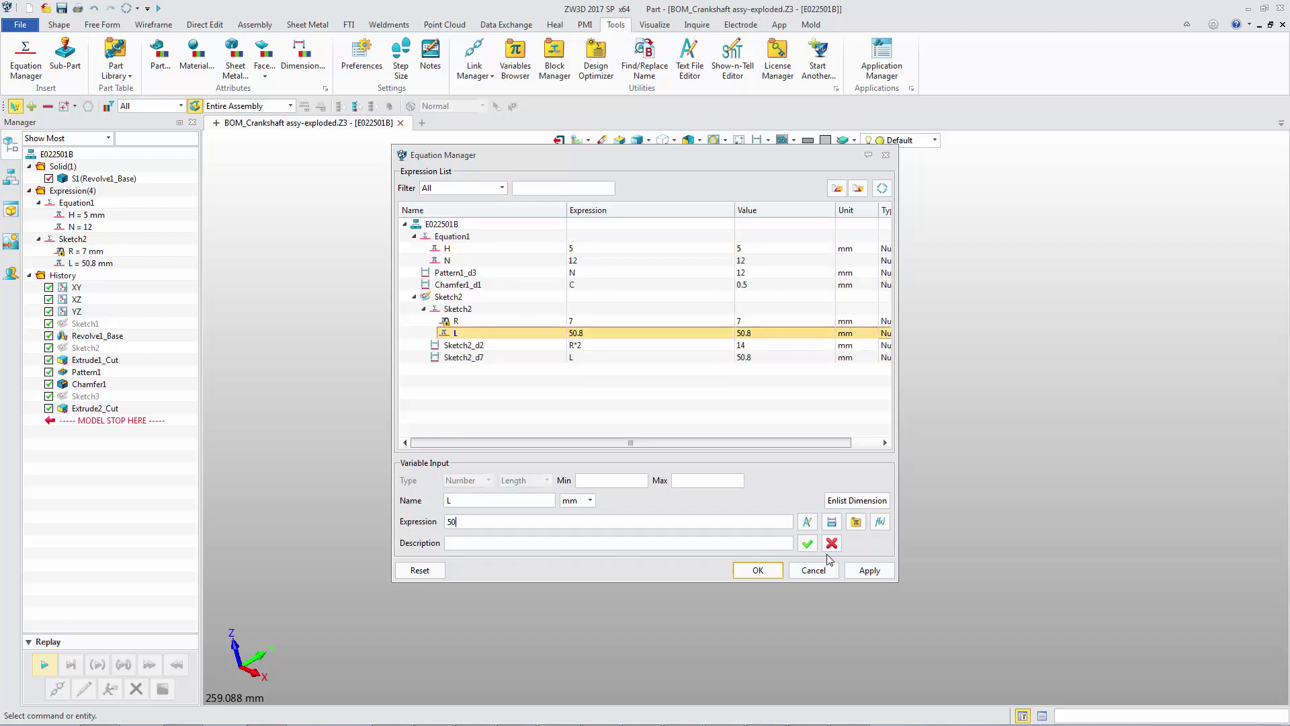
left_click(807, 543)
left_click(756, 570)
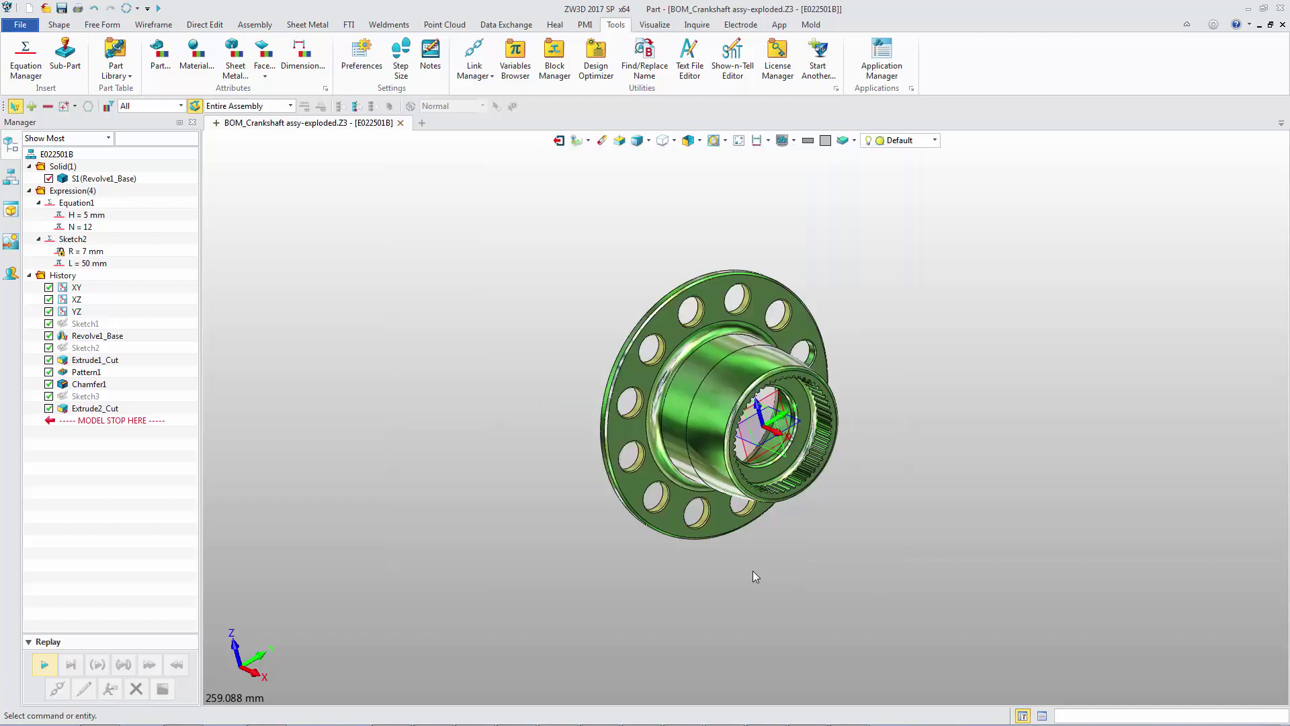
Unfold the shoe's outer face into a flat Unfold1 surface and orbit to view it.
left_click(102, 24)
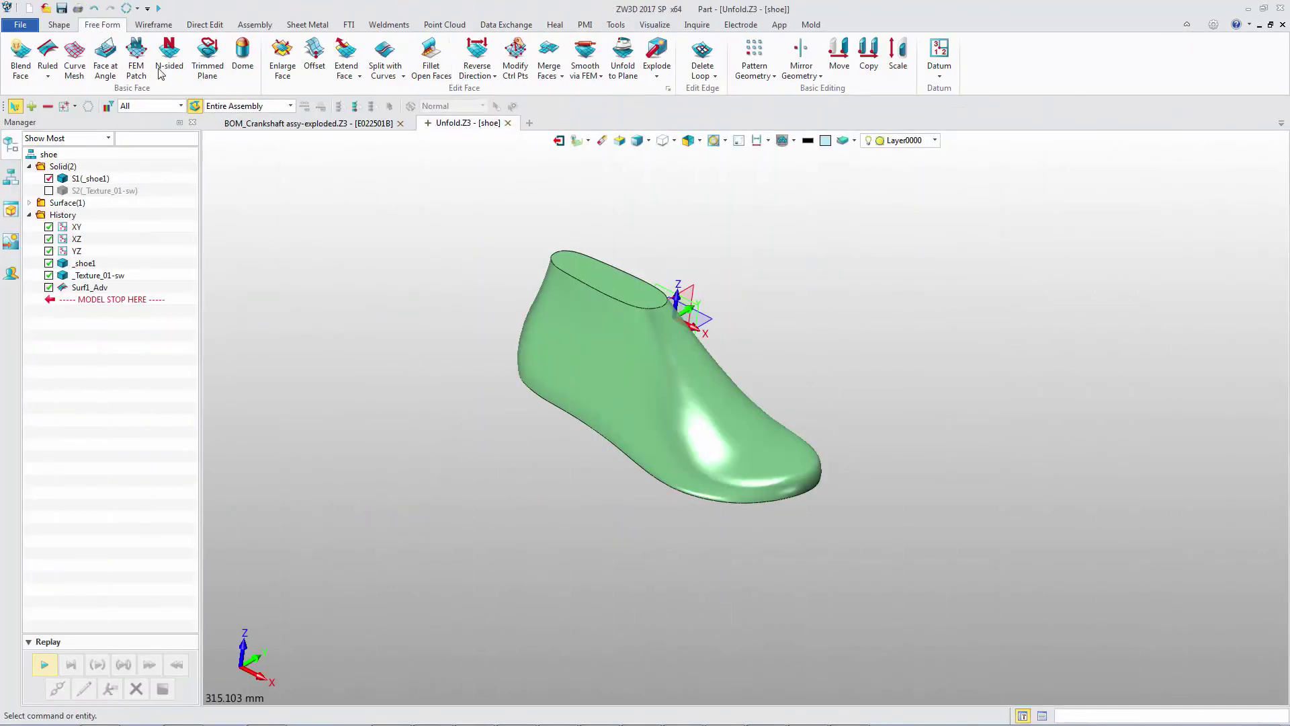
left_click(619, 59)
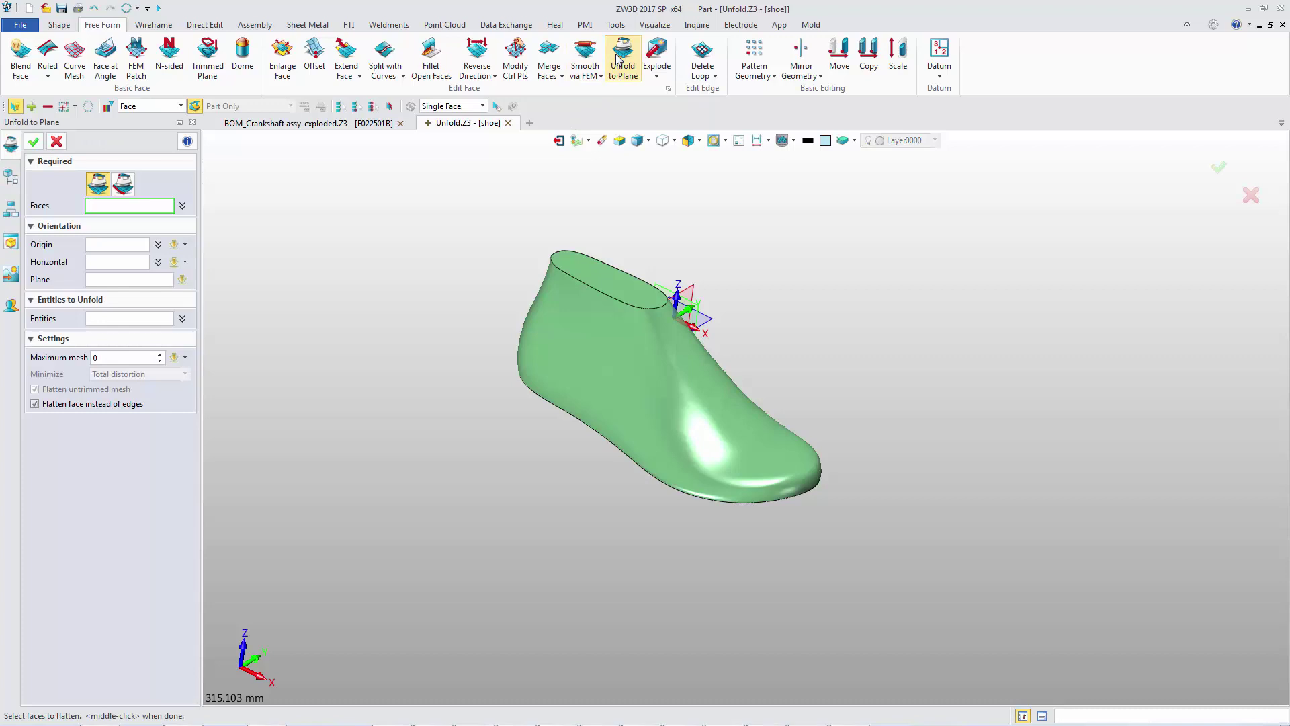
left_click(582, 345)
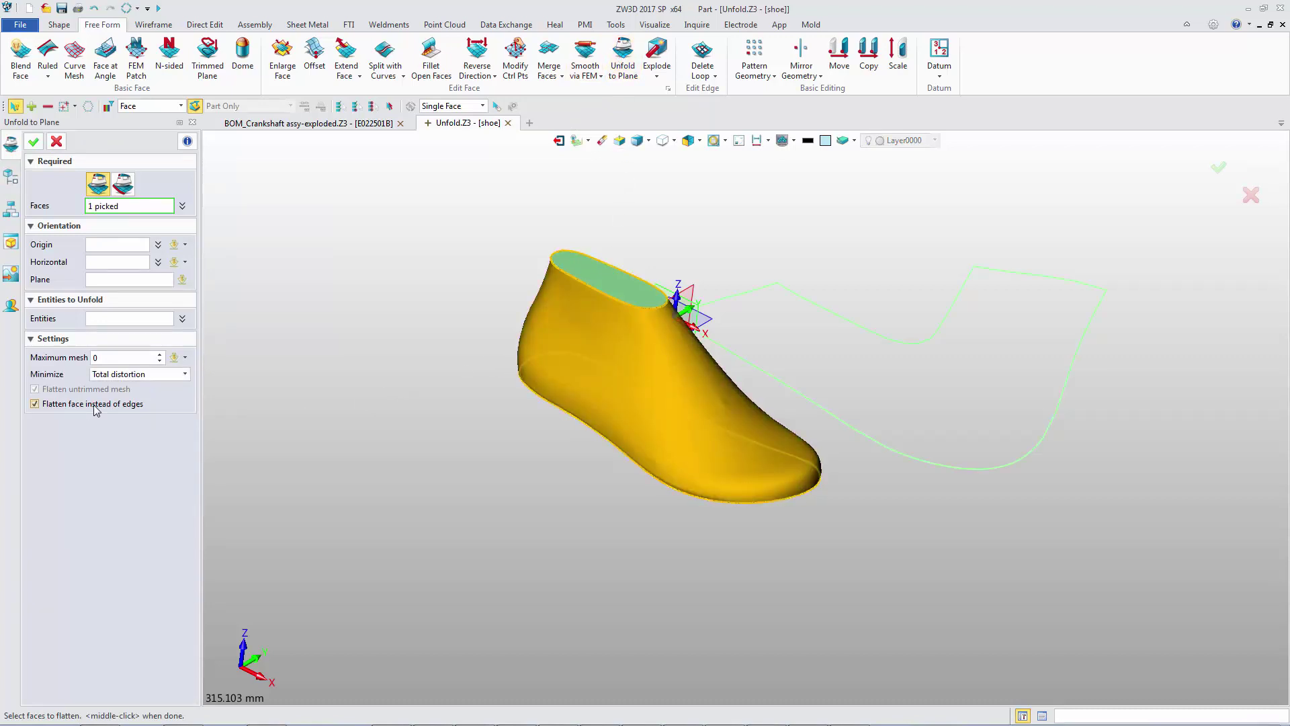
left_click(33, 142)
middle_click_drag(325, 320, 318, 343)
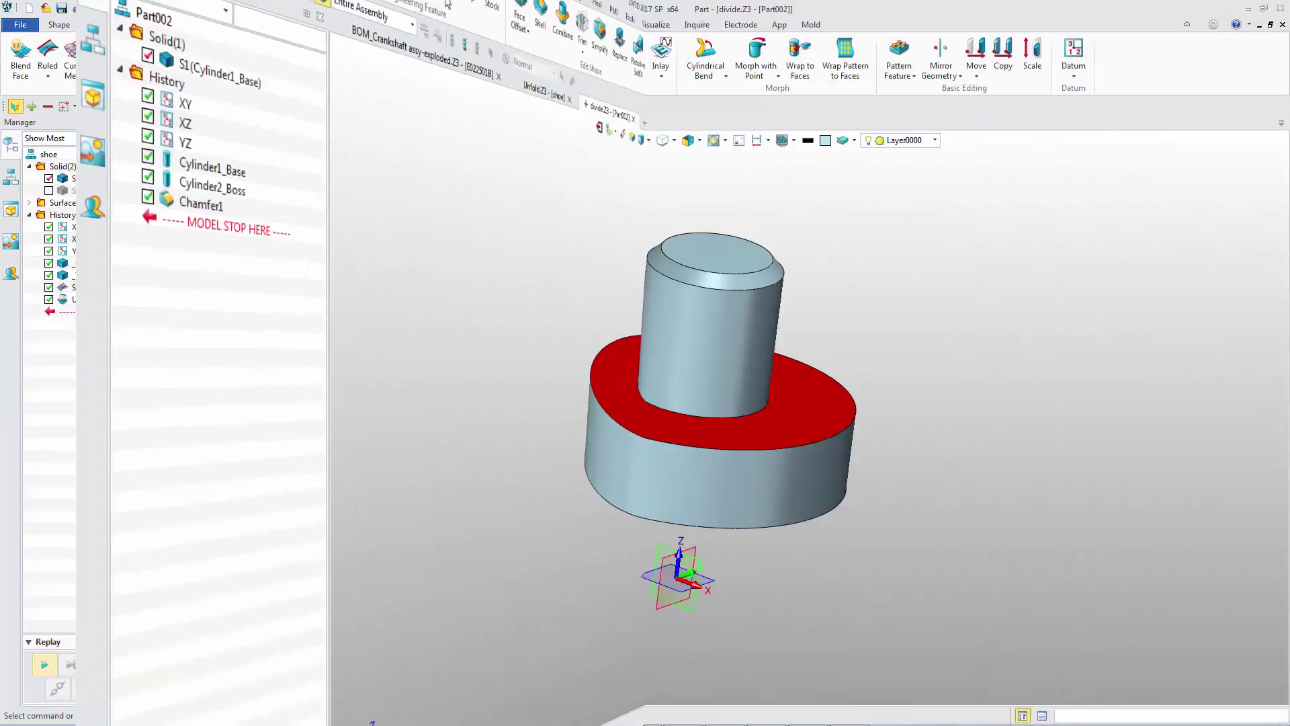
Trim the part using its annular top face and the datum plane, creating Trim1.
left_click(531, 68)
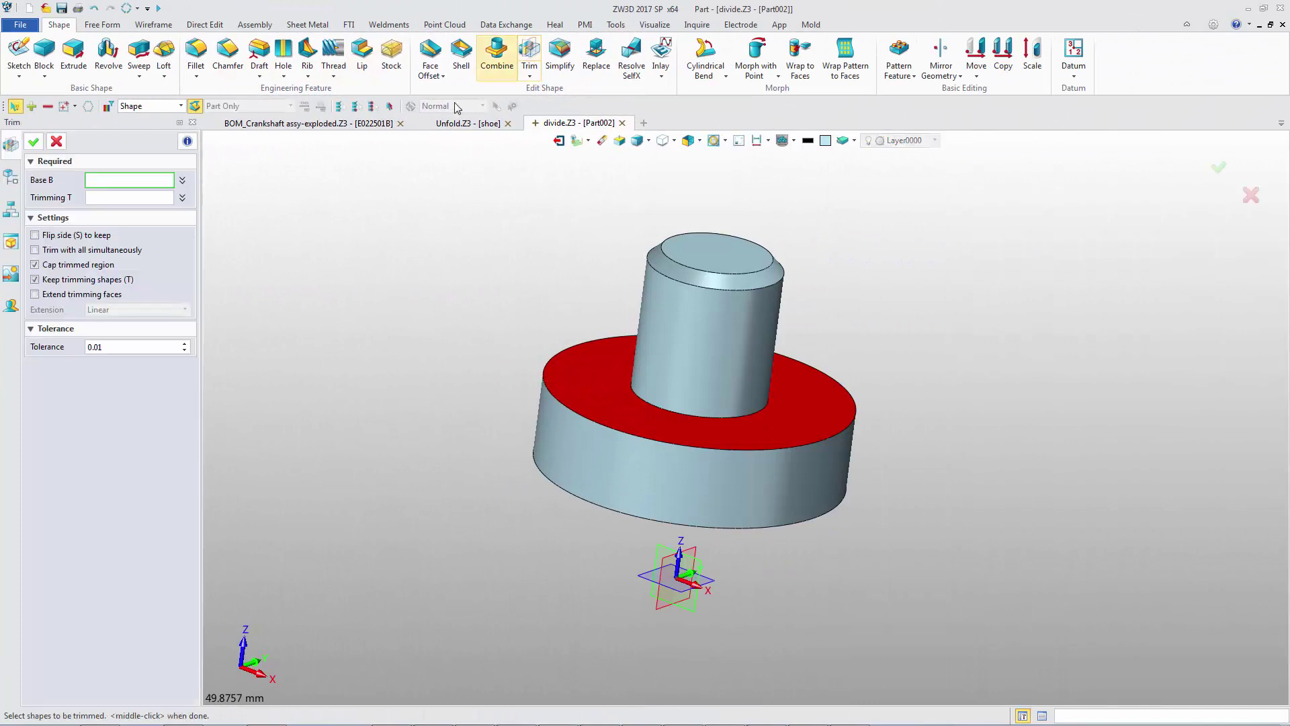
left_click(560, 373)
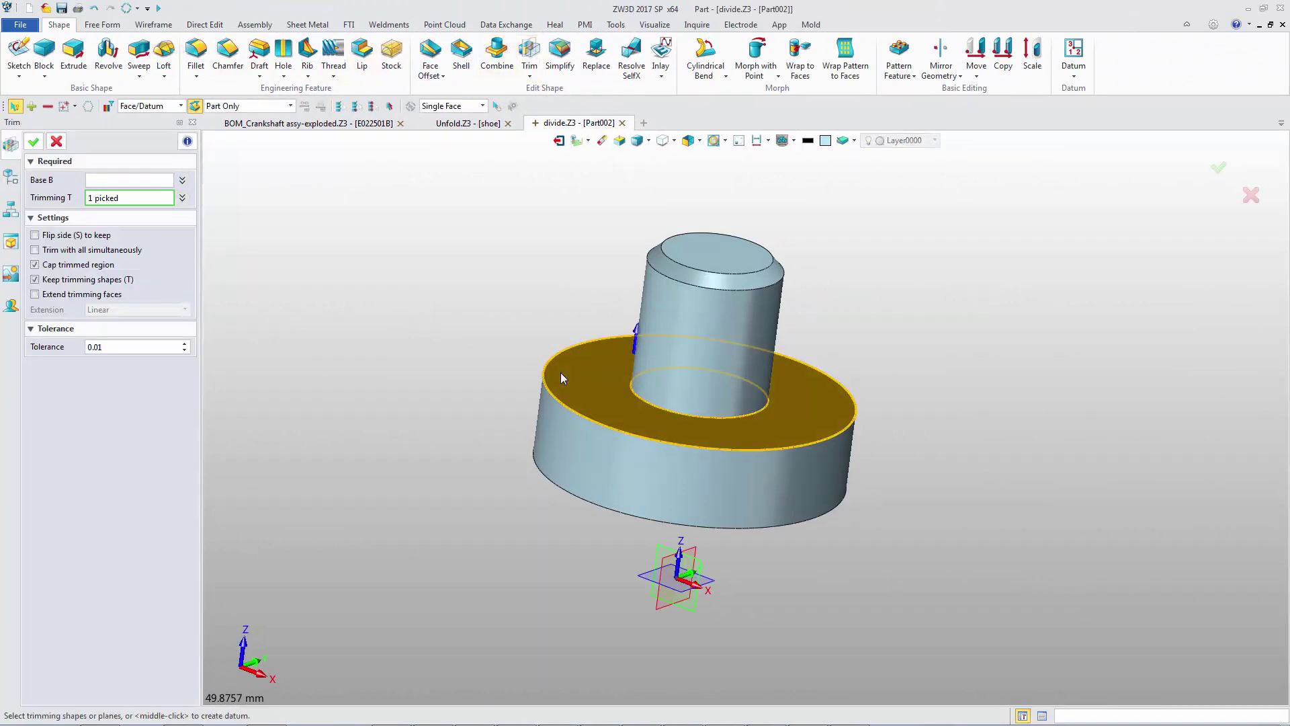
left_click(696, 553)
left_click(155, 184)
left_click(584, 358)
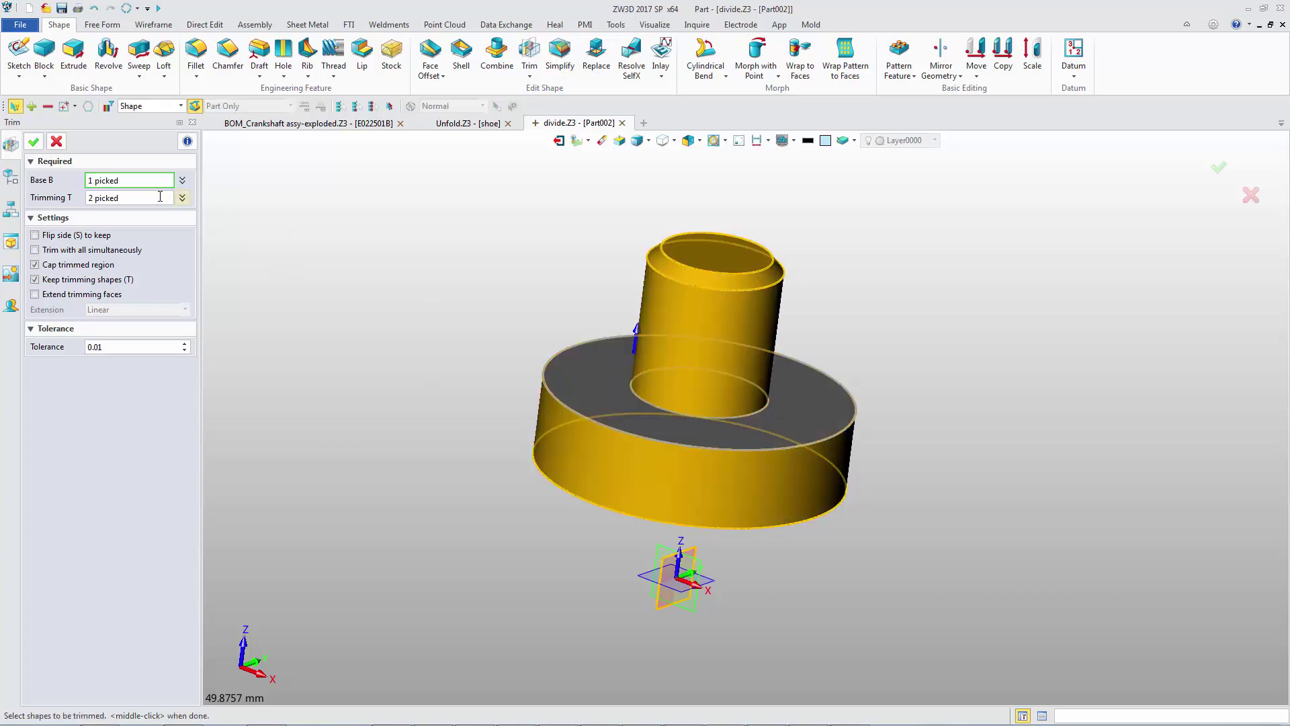
left_click(34, 141)
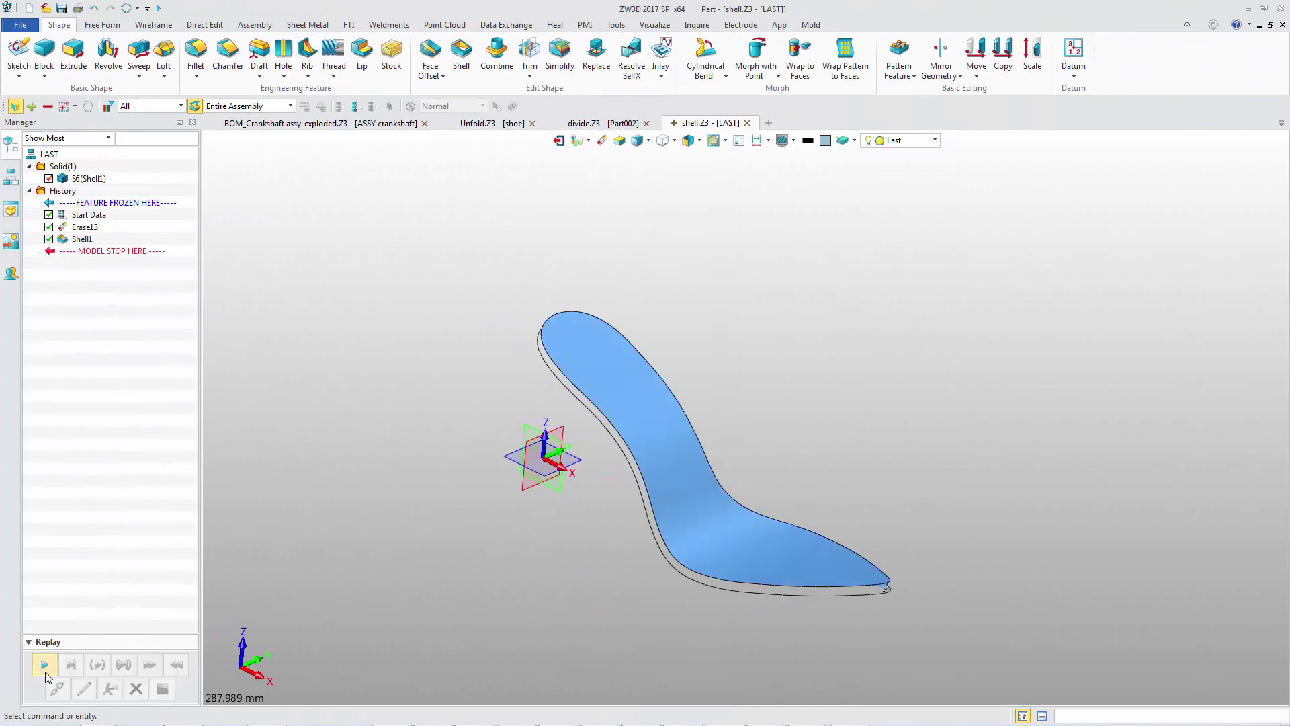
Replay back before Shell1, then shell the insole surface at thickness 5.
left_click(45, 670)
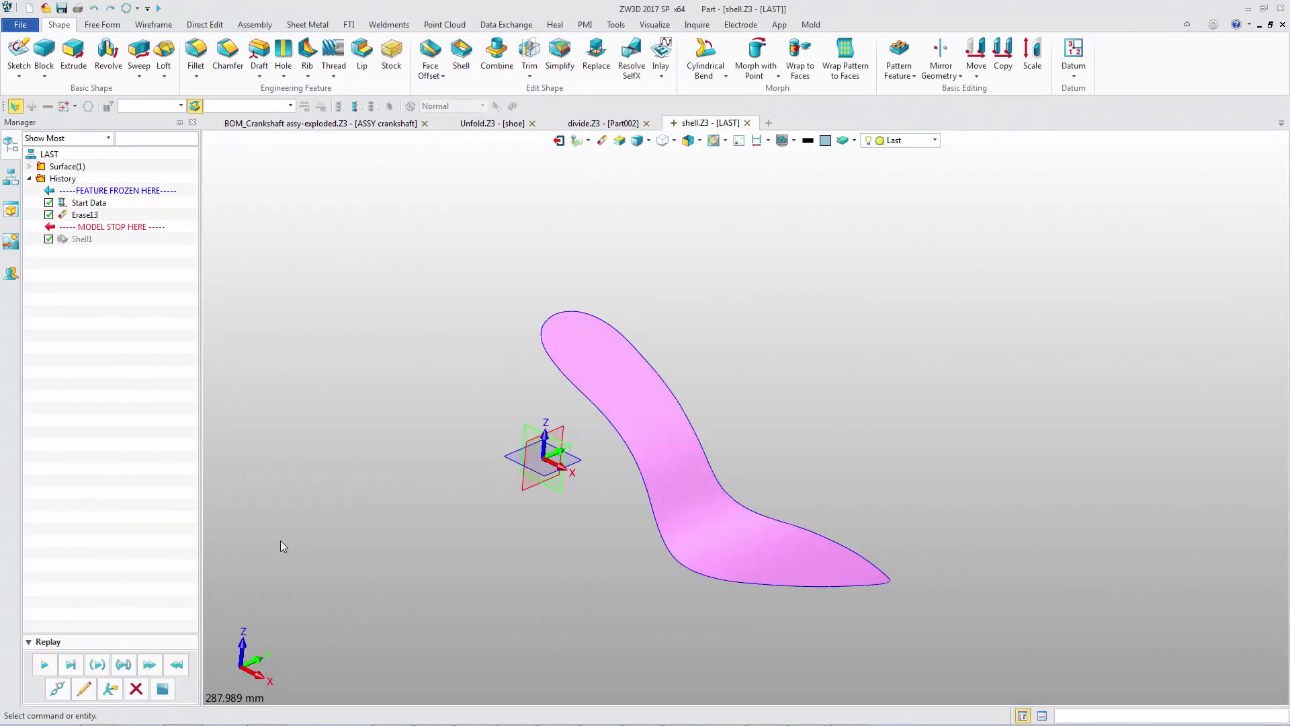
left_click(461, 50)
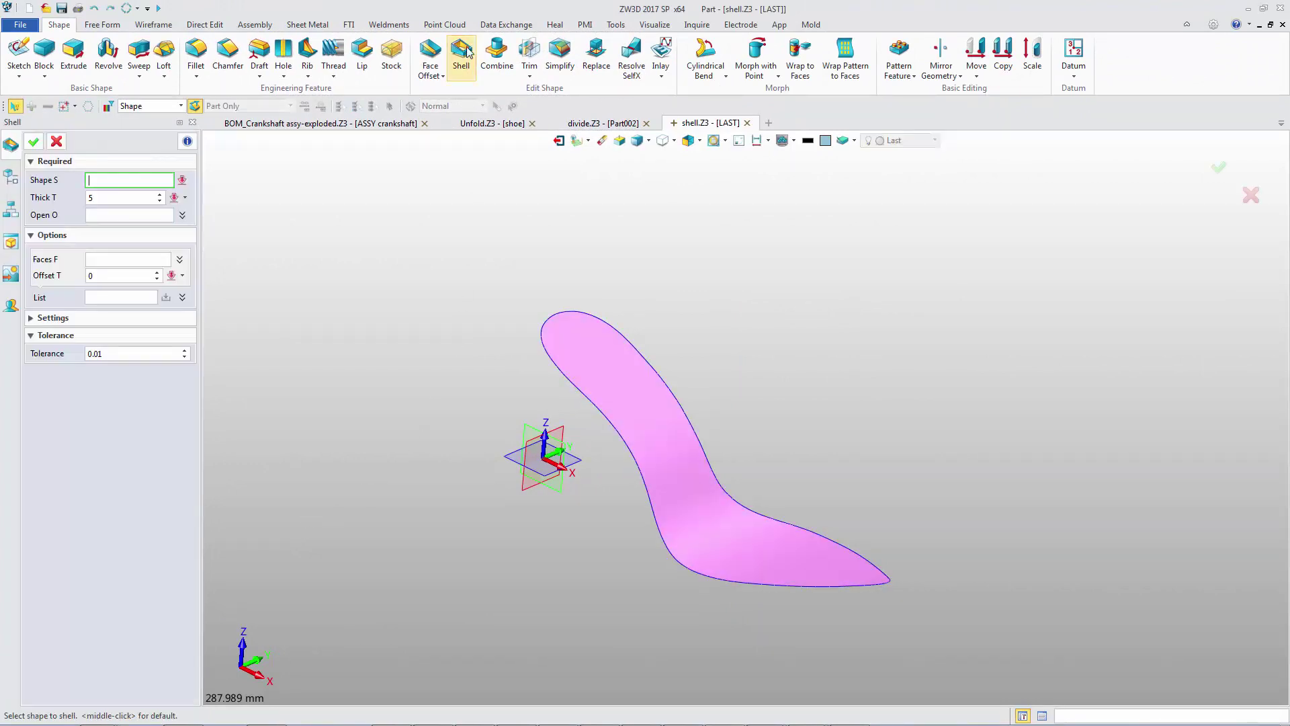
left_click(625, 361)
middle_click(522, 323)
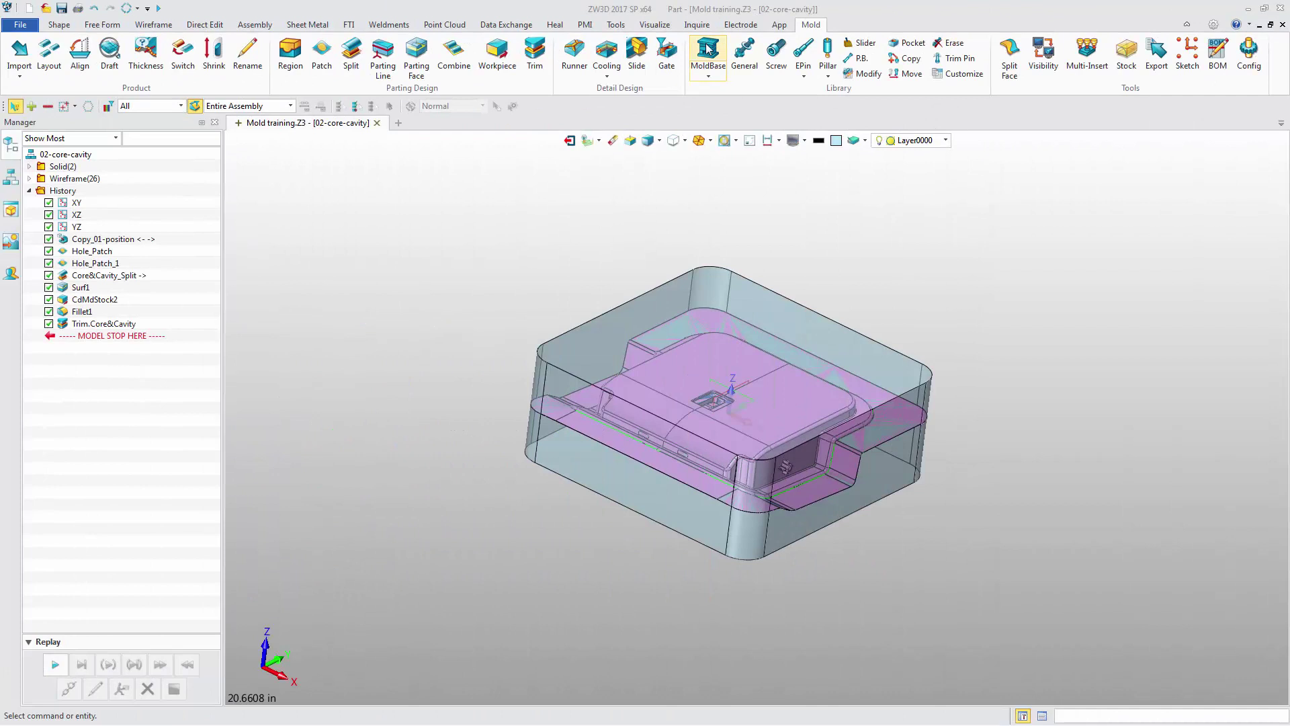
Insert a B_series_I 15.875x16 mold base with plates A and B 3.375, BC 1.375.
left_click(708, 48)
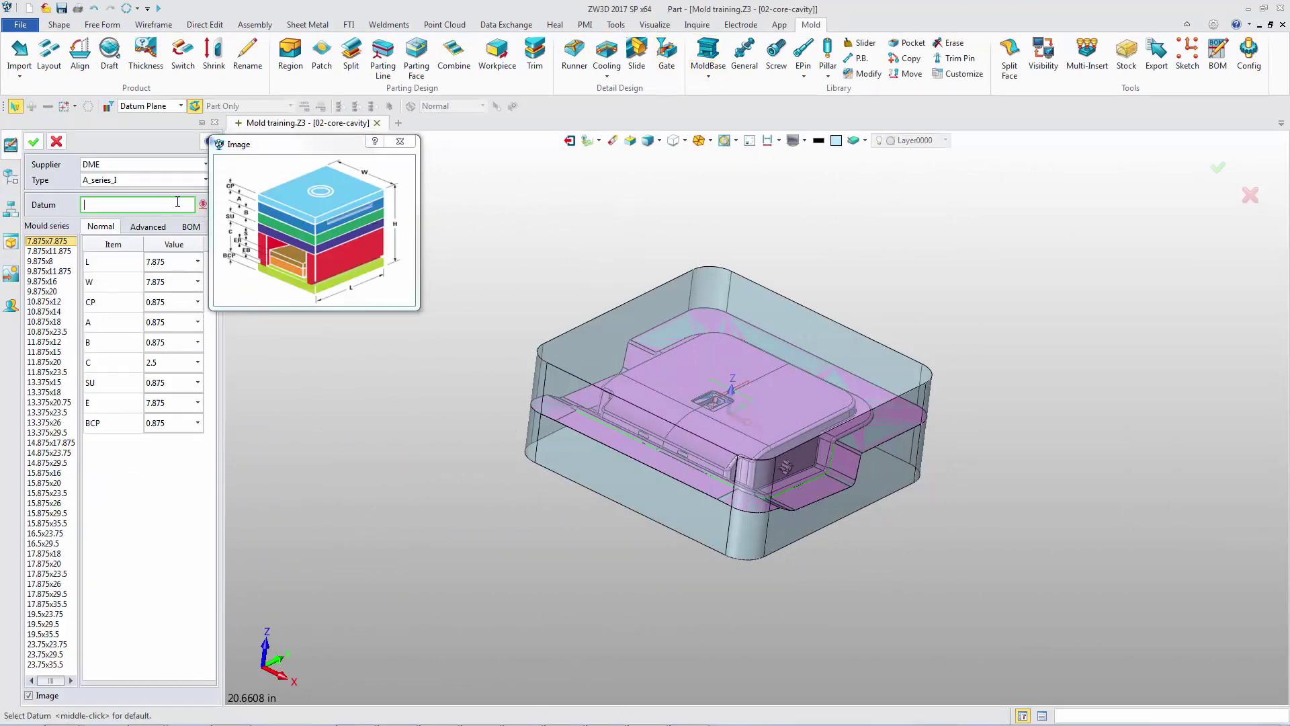
left_click(186, 180)
left_click(187, 204)
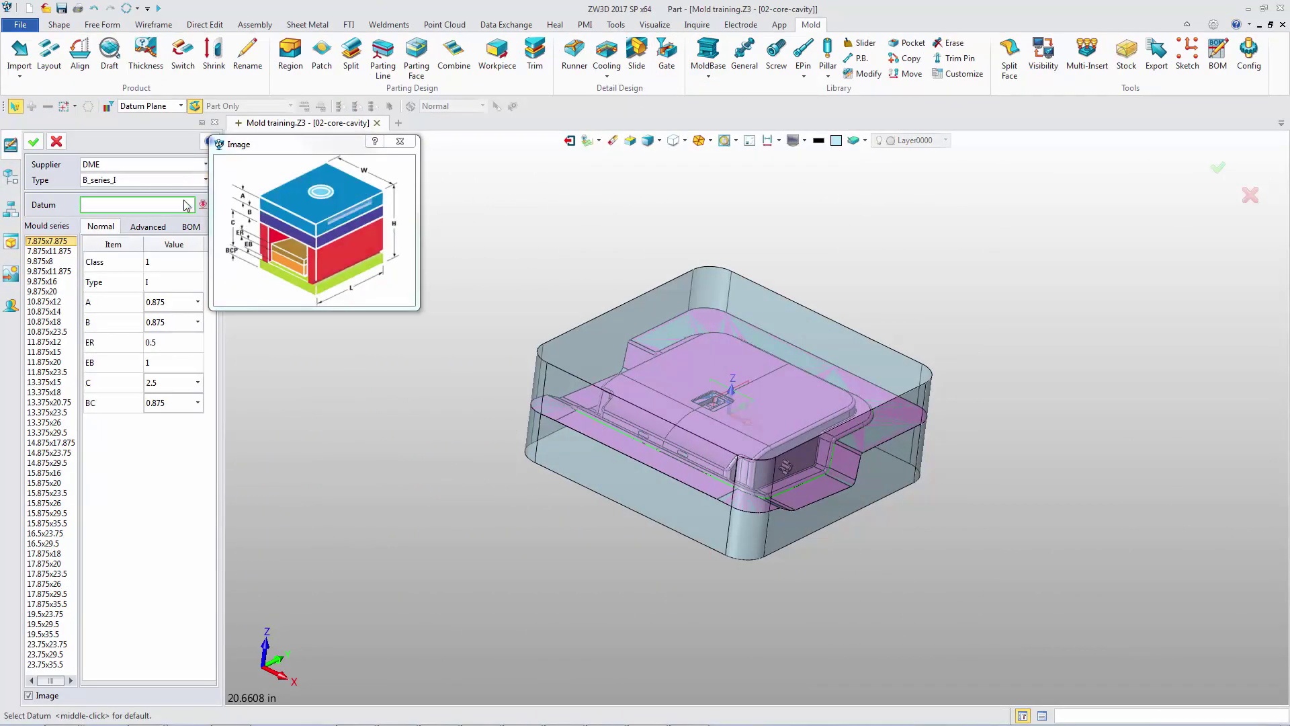
left_click(44, 472)
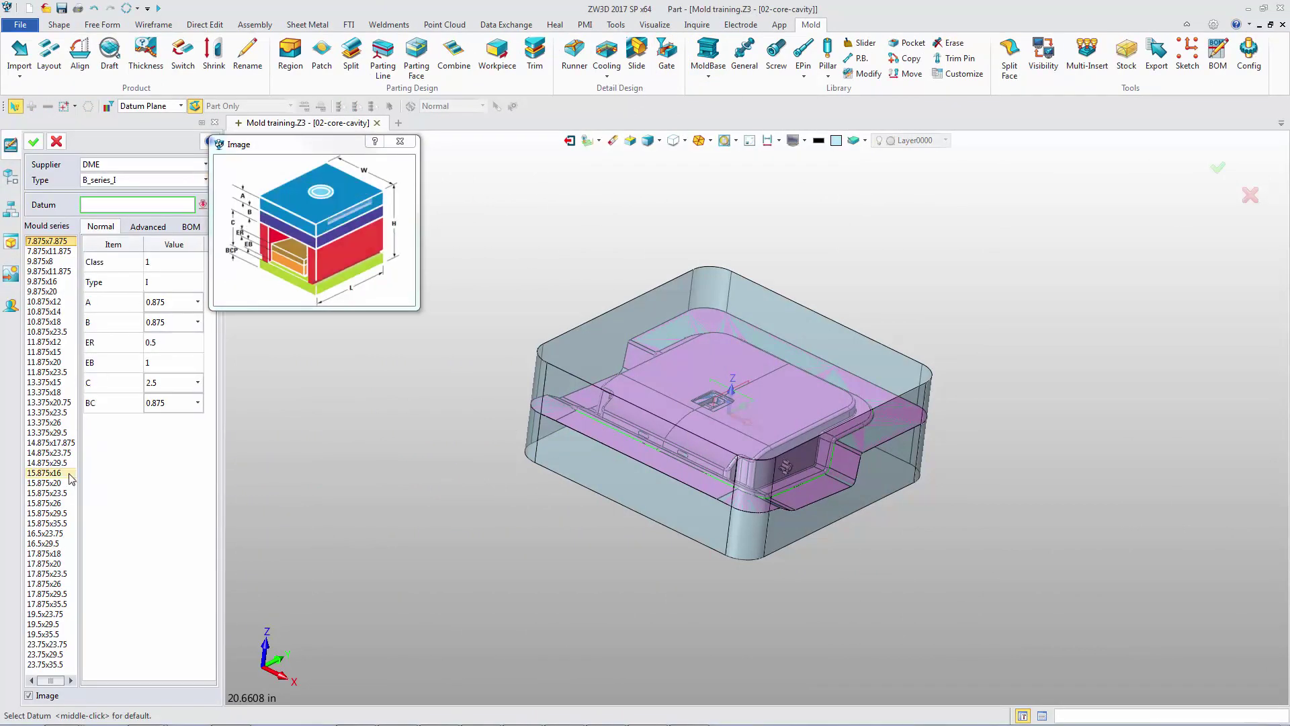
left_click(198, 302)
left_click(156, 367)
left_click(198, 322)
left_click(162, 387)
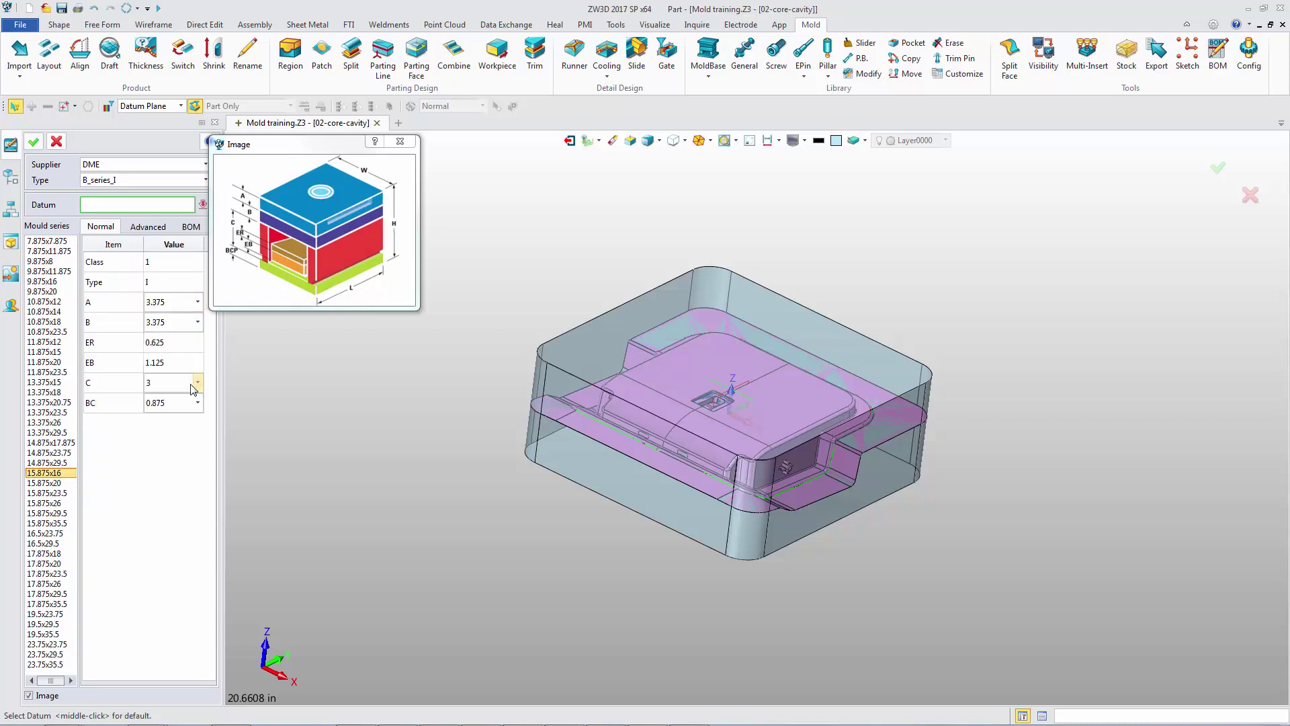
left_click(197, 403)
left_click(187, 429)
left_click(34, 141)
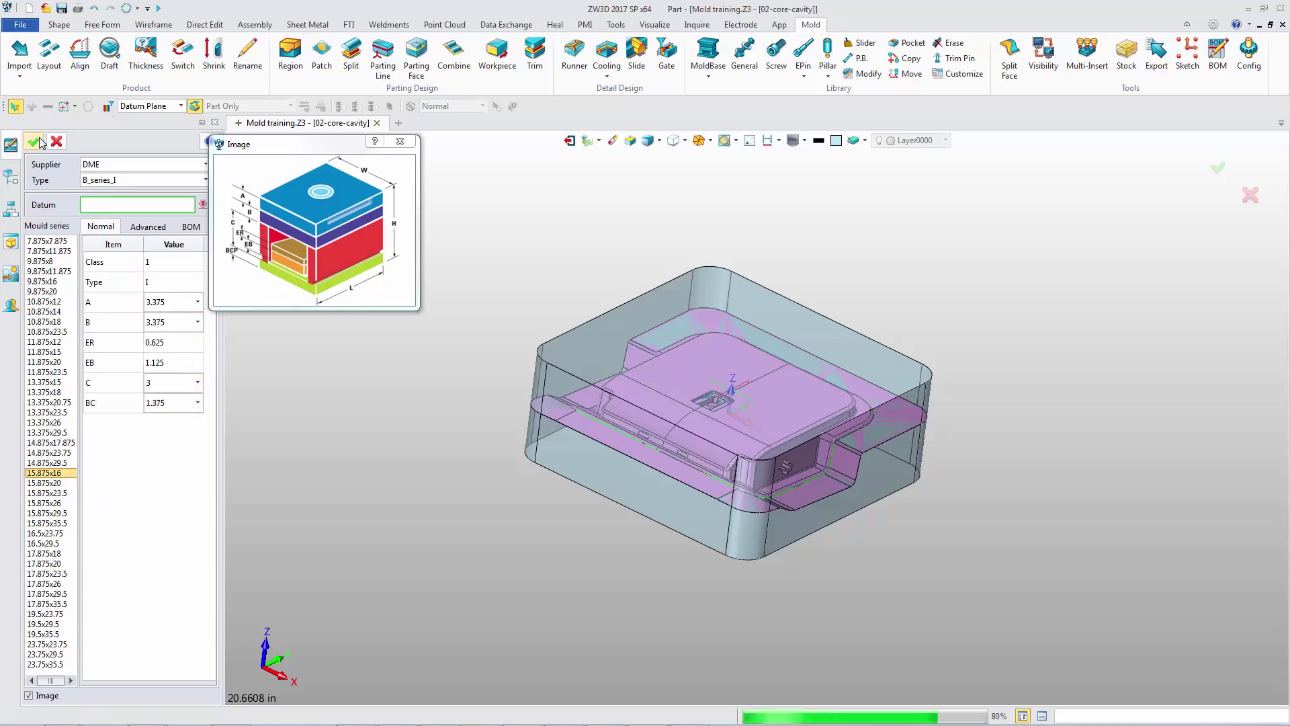
Place a LocateRing component midway between two top plate corners.
left_click(745, 53)
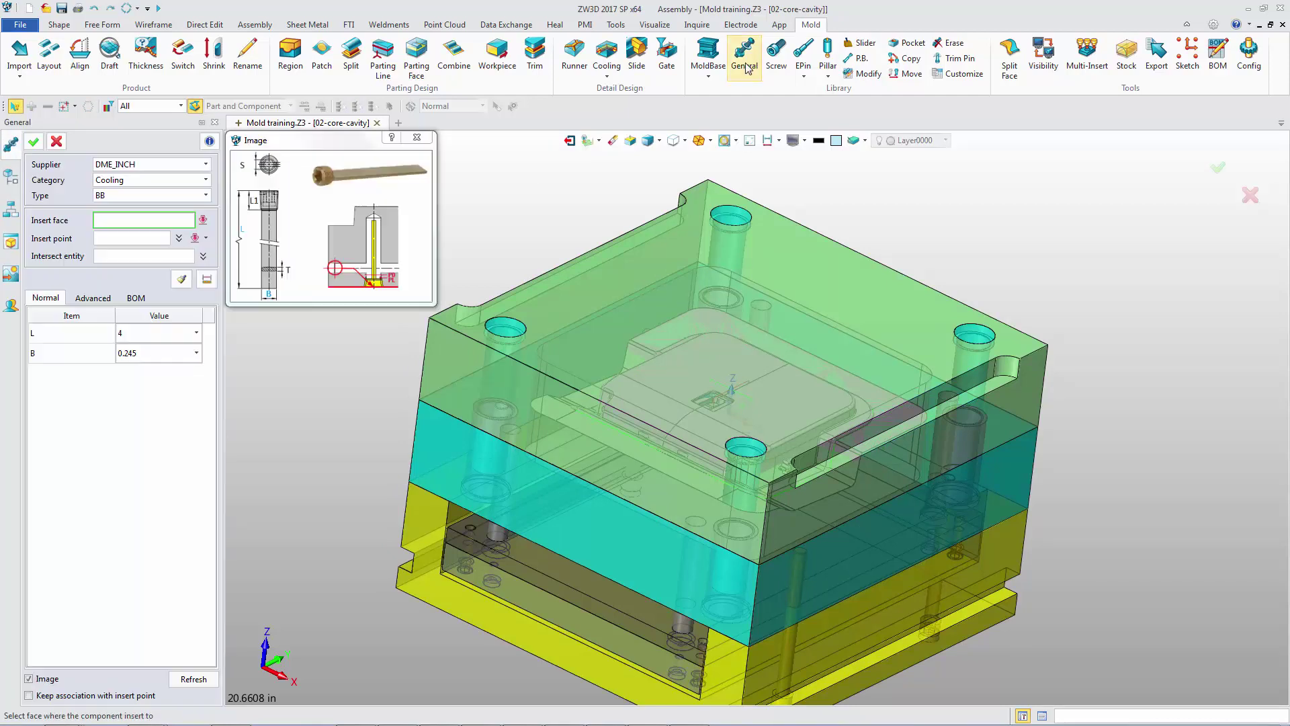
left_click(206, 180)
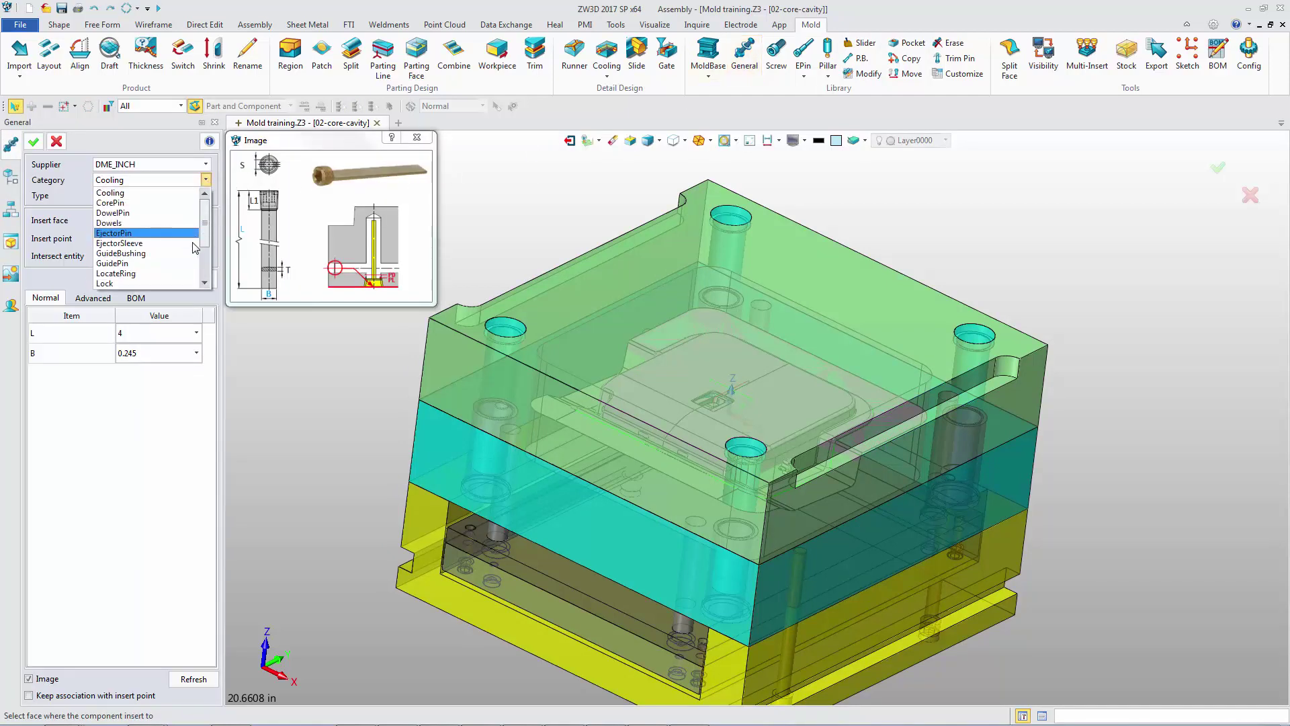
left_click(185, 272)
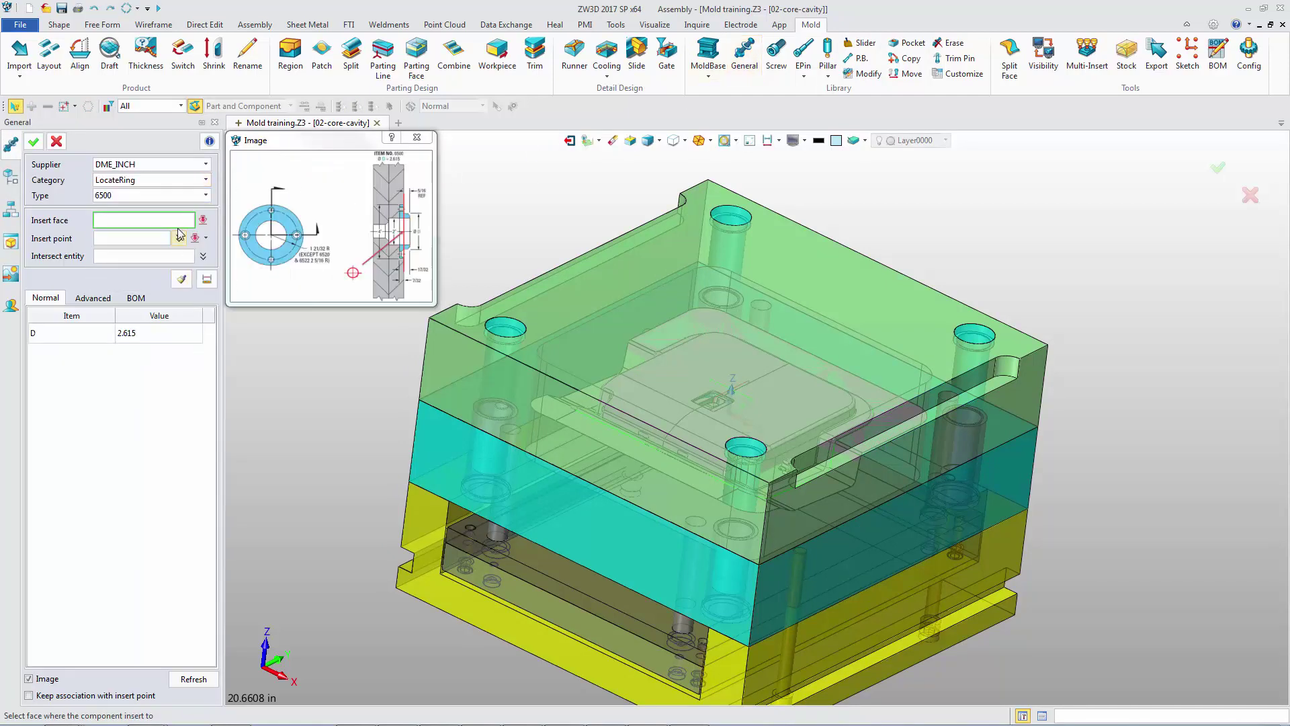
right_click(520, 315)
left_click(570, 341)
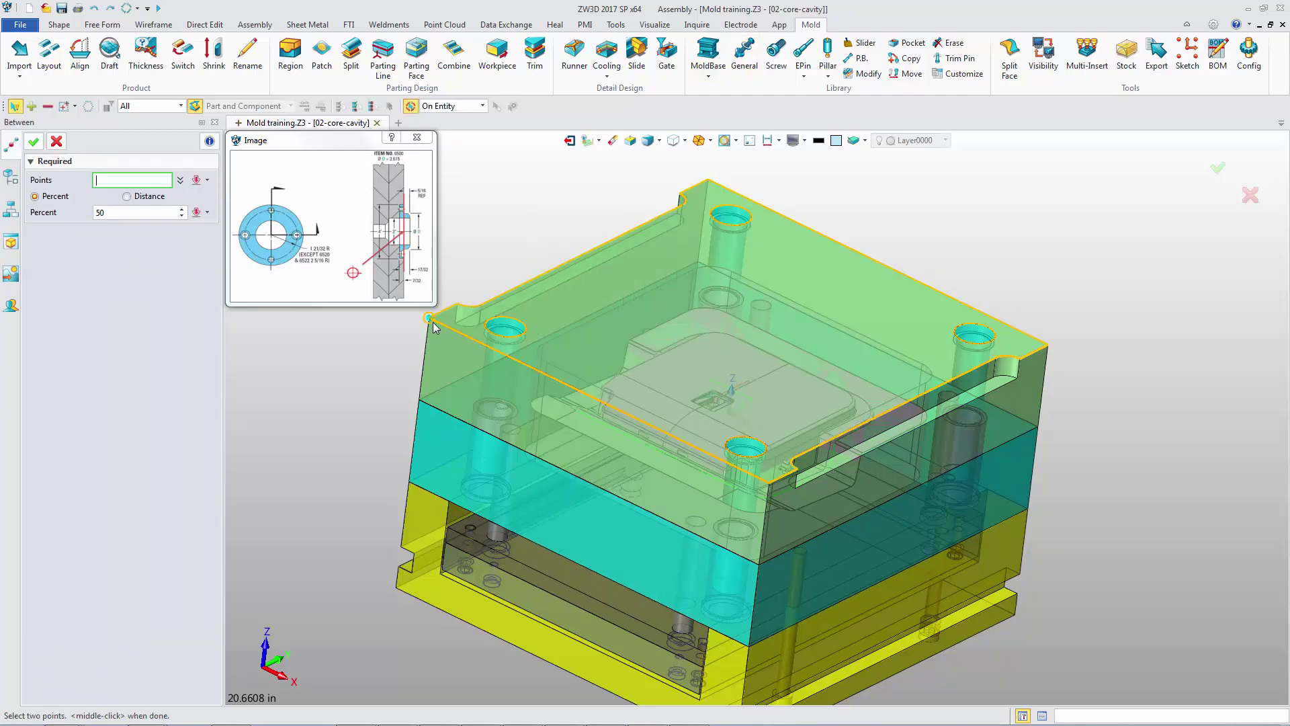
left_click(431, 319)
left_click(1048, 345)
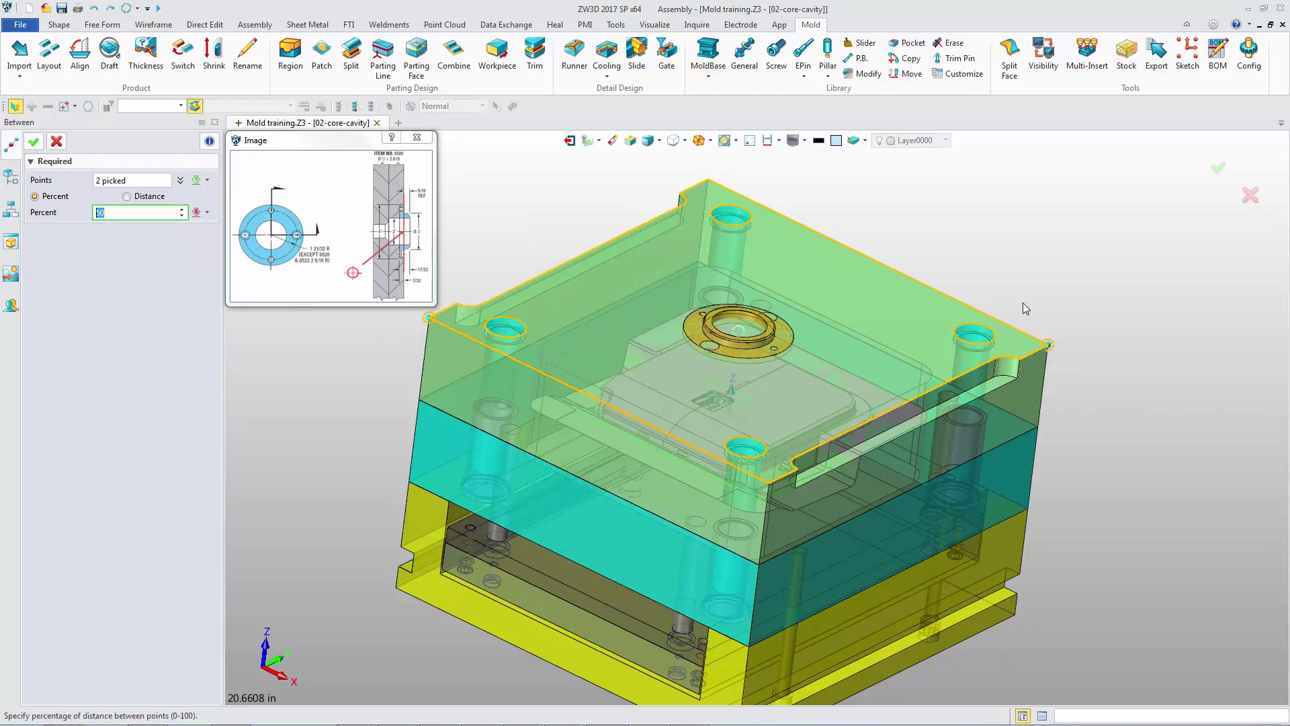
middle_click(1025, 308)
left_click(141, 257)
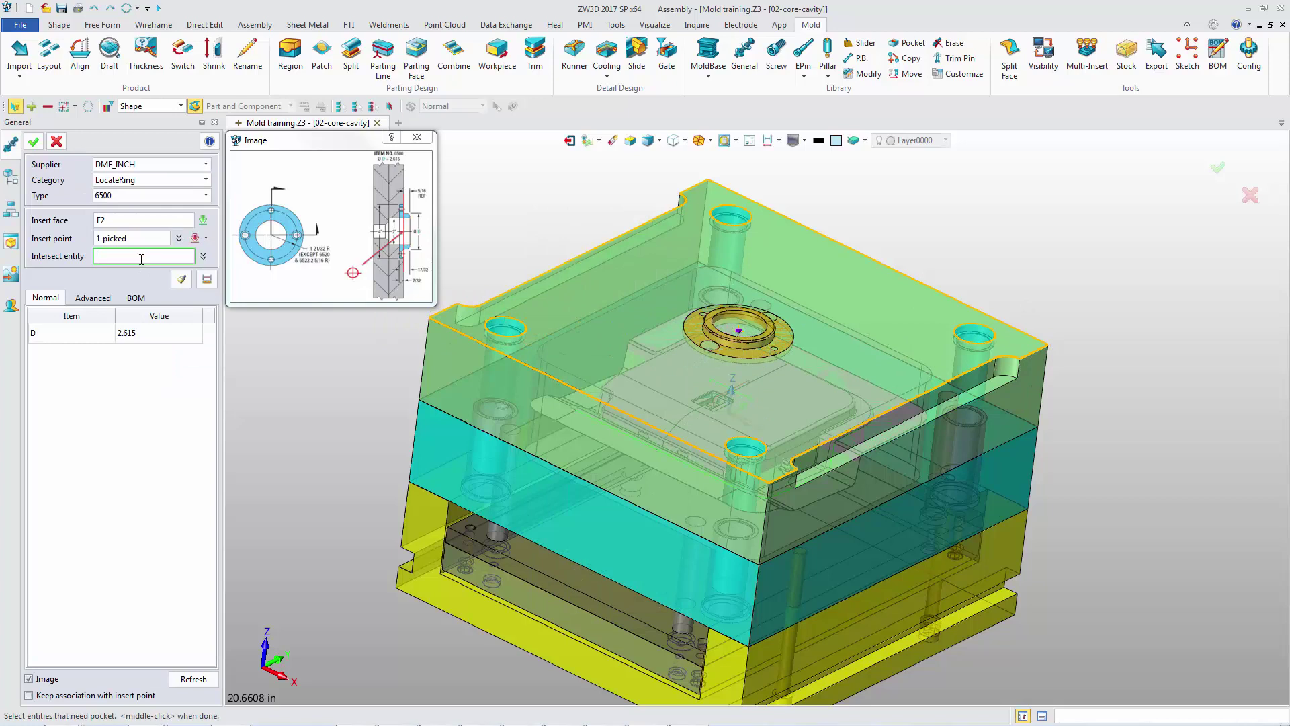
Cut a pocket for the locate ring in the top plate and confirm the insertion.
left_click(490, 386)
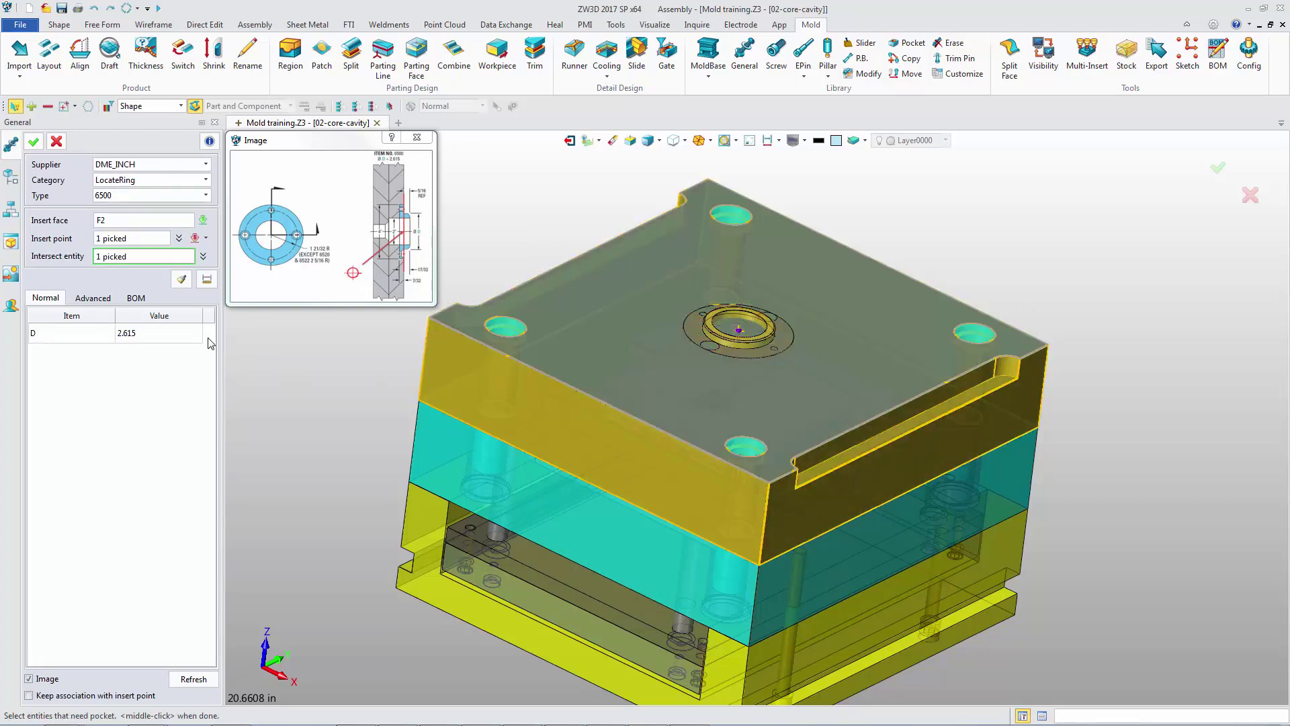
left_click(94, 299)
left_click(33, 141)
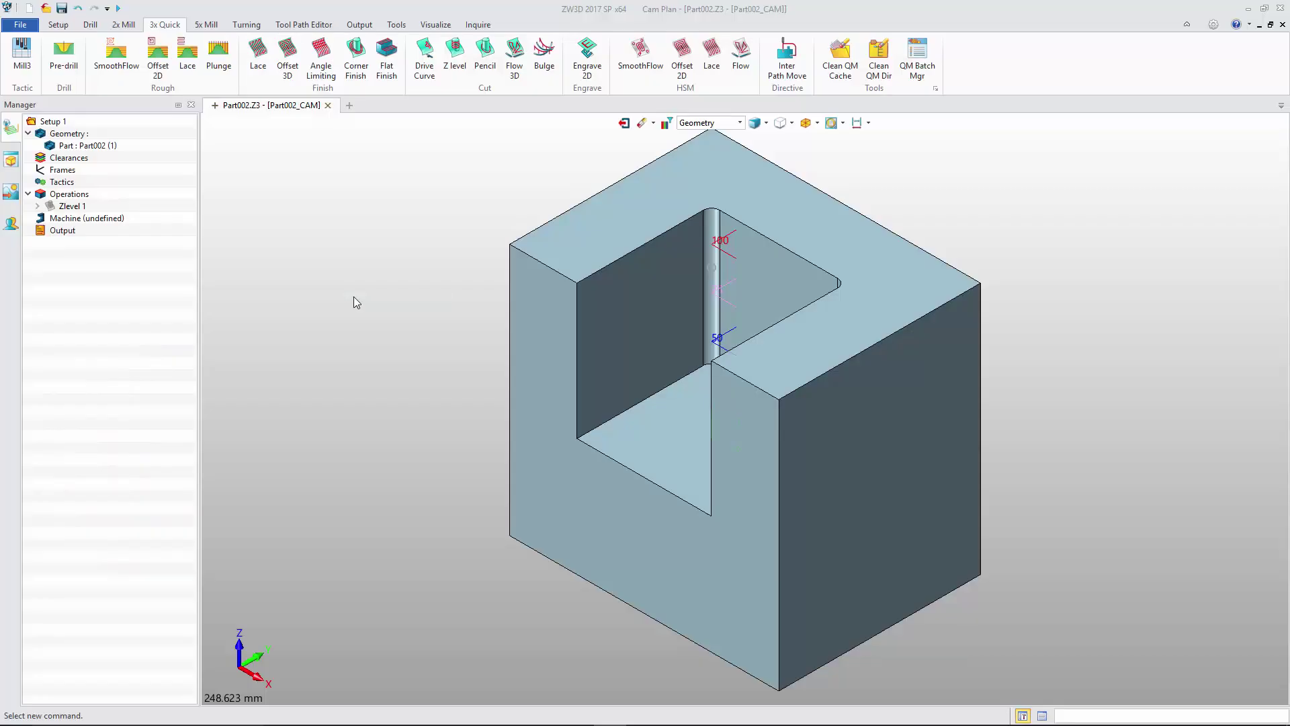
Create a Z-level operation on Part002 with Tool 1 and 5X Point Control, then calculate.
left_click(454, 54)
left_click(258, 158)
left_click(259, 328)
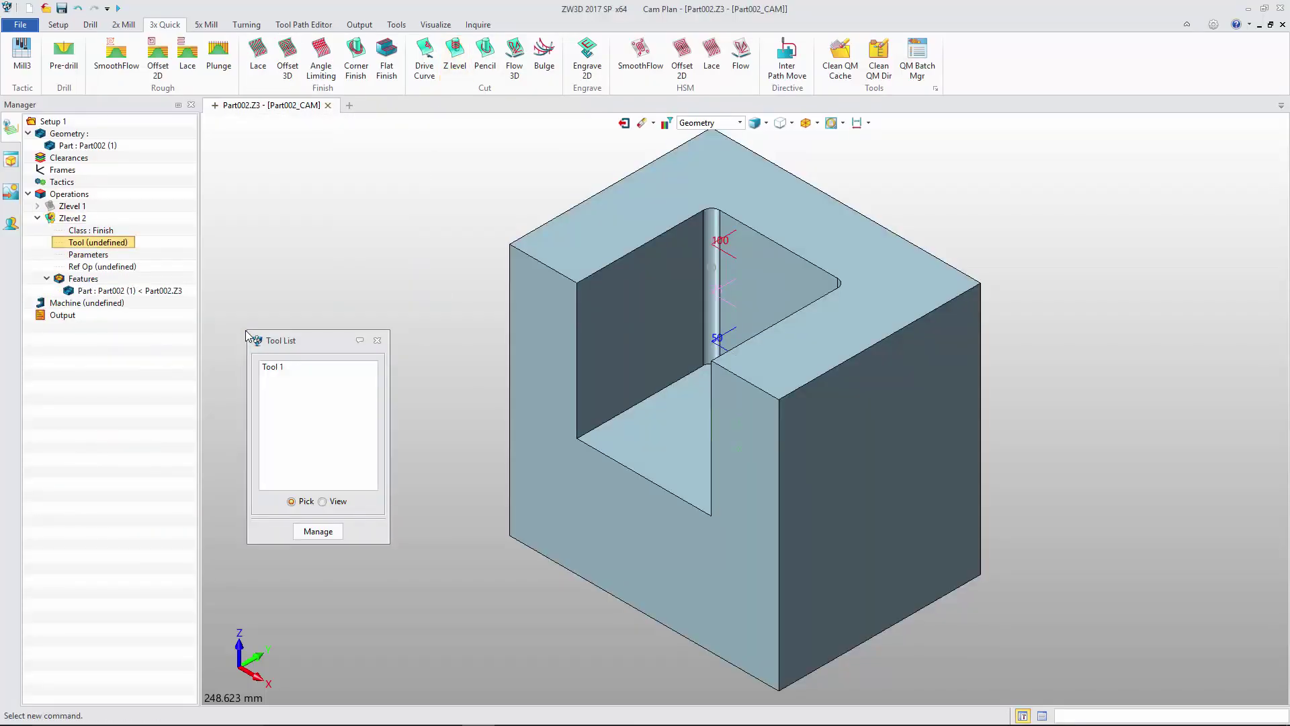
left_click(252, 166)
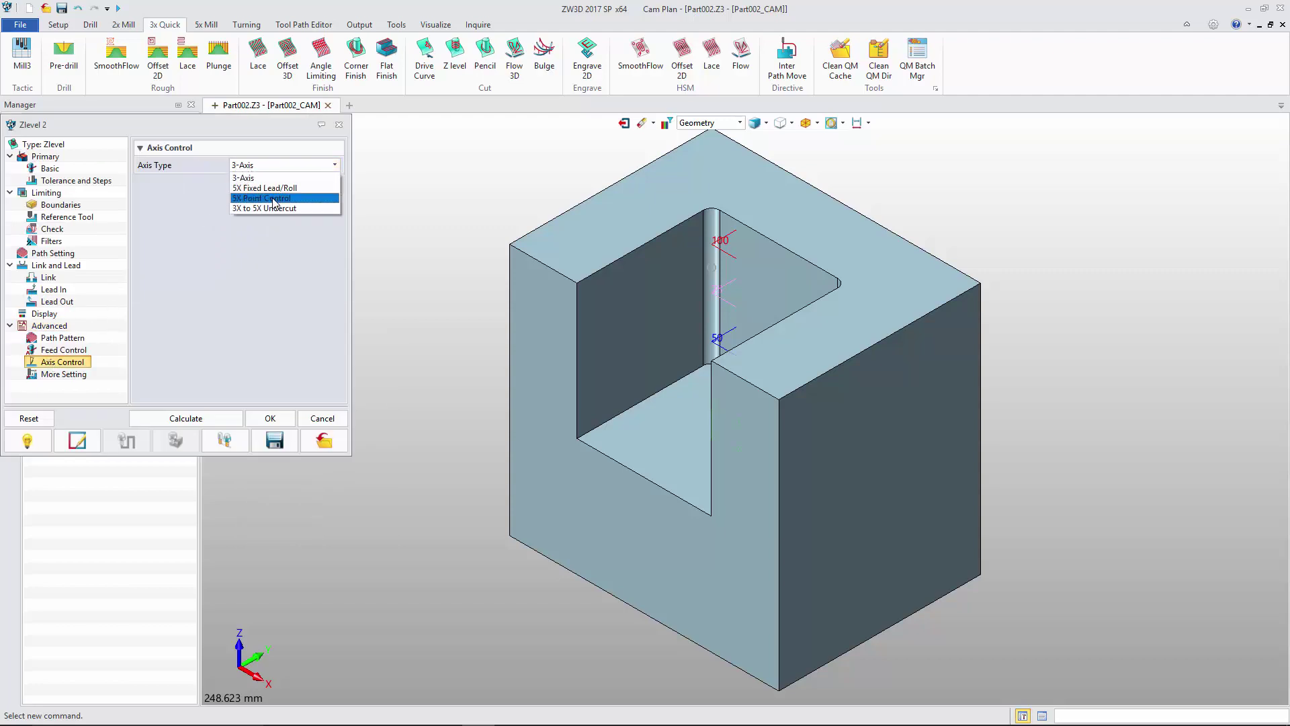
left_click(256, 197)
left_click(177, 418)
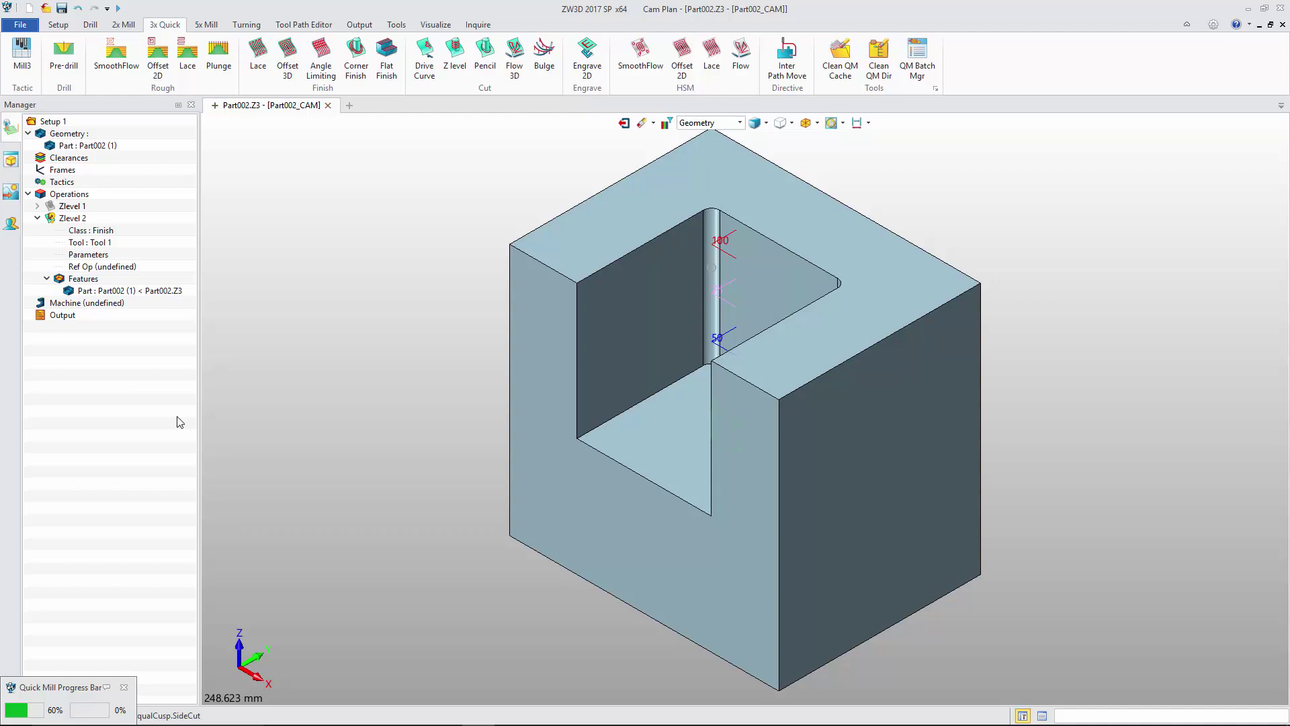
Verify and simulate the Zlevel 2 toolpath, recalculating it along the way.
left_click(72, 218)
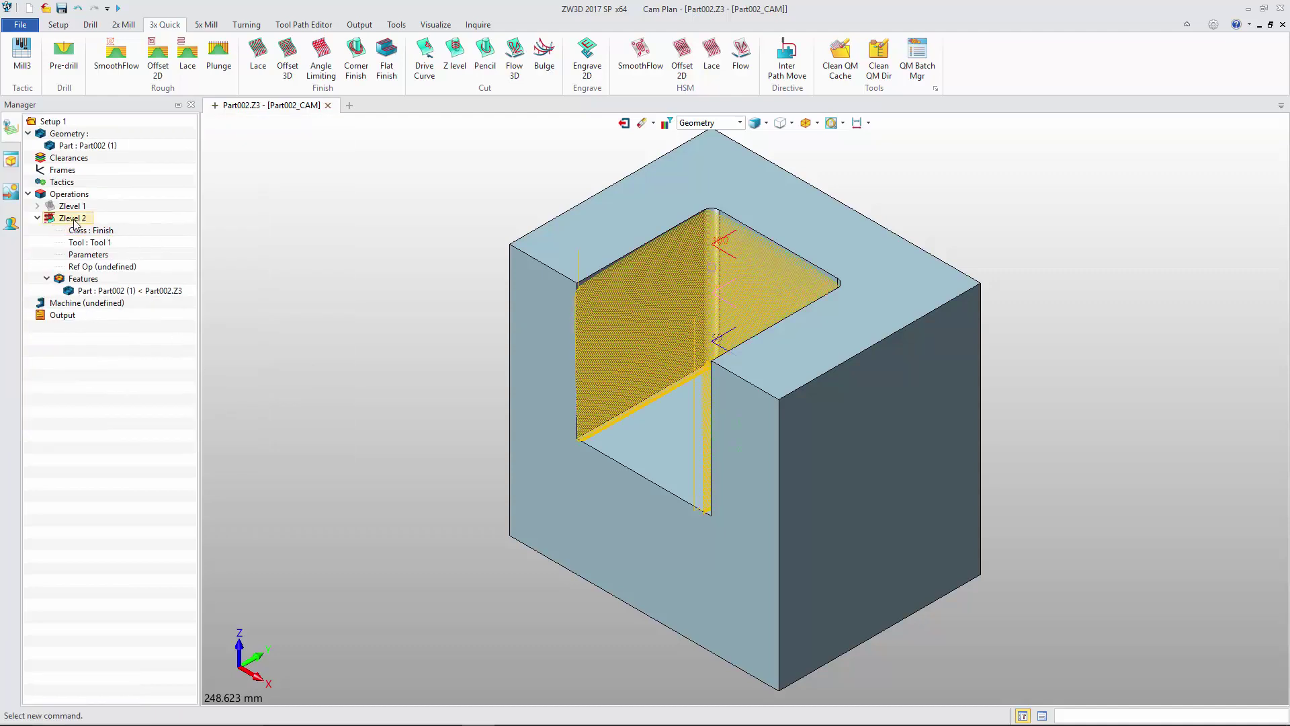
right_click(71, 218)
left_click(125, 363)
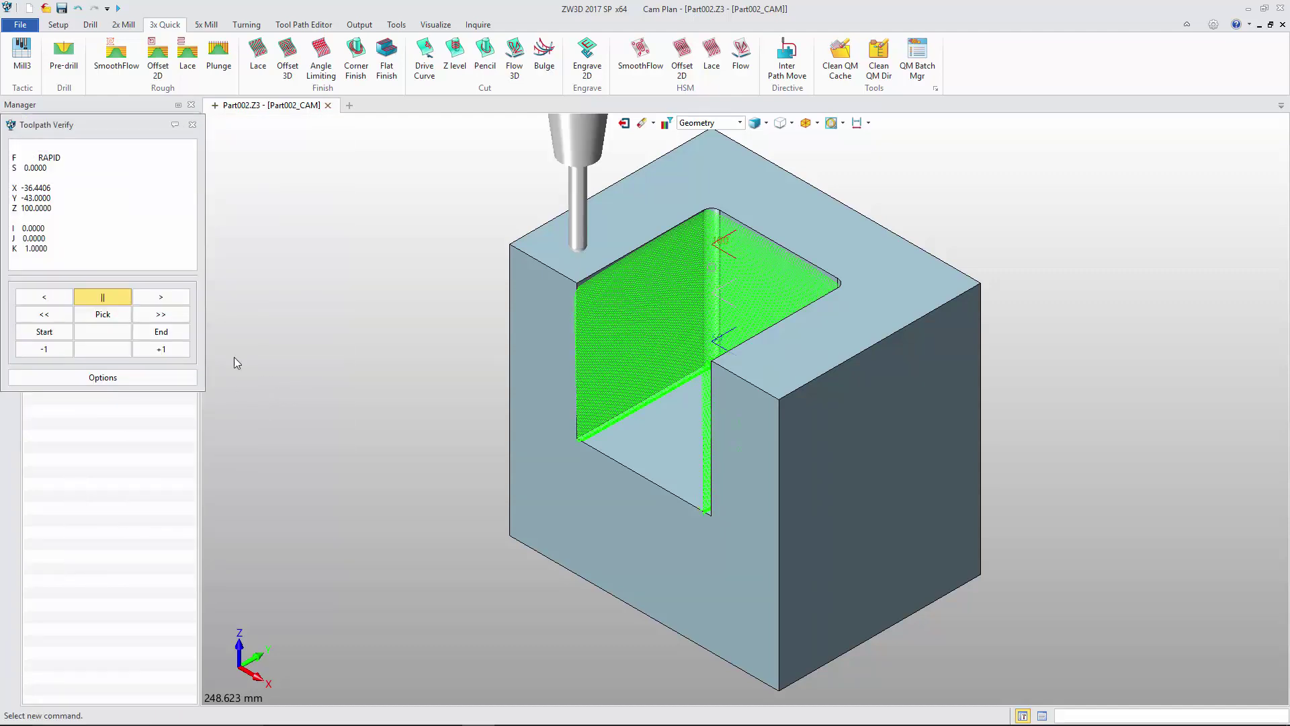
left_click(601, 326)
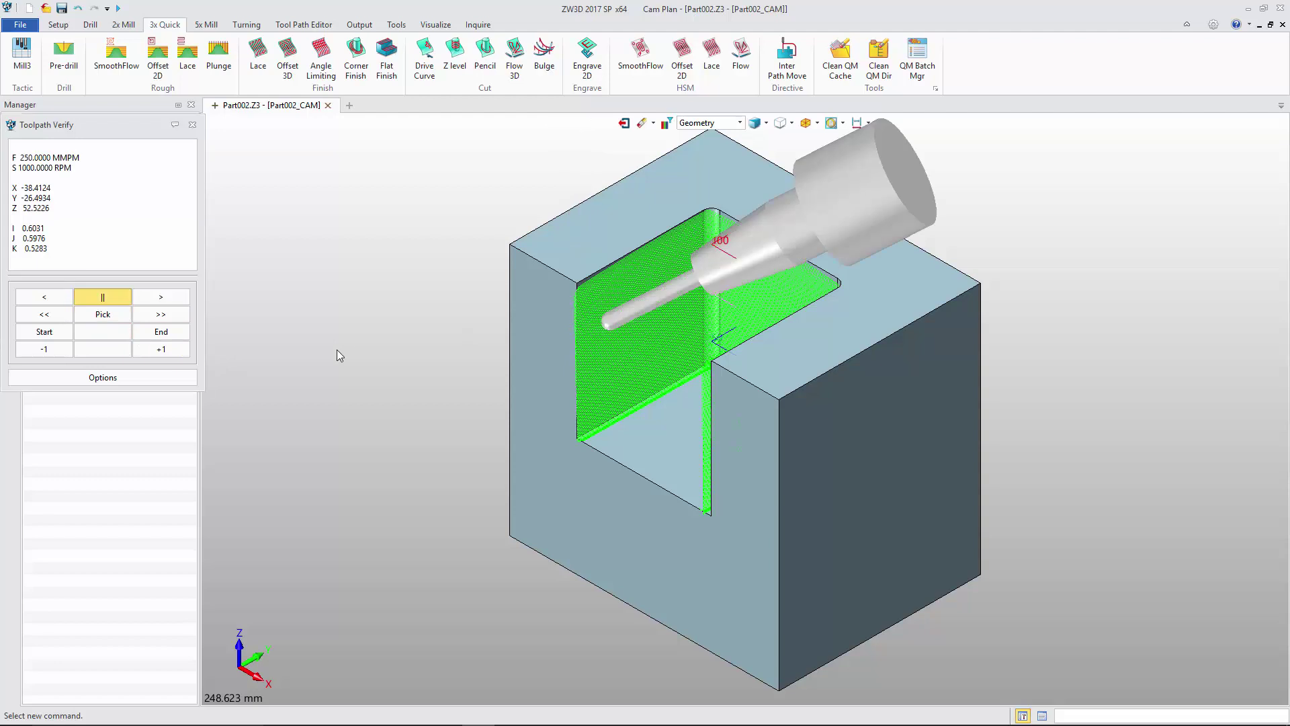
left_click(162, 298)
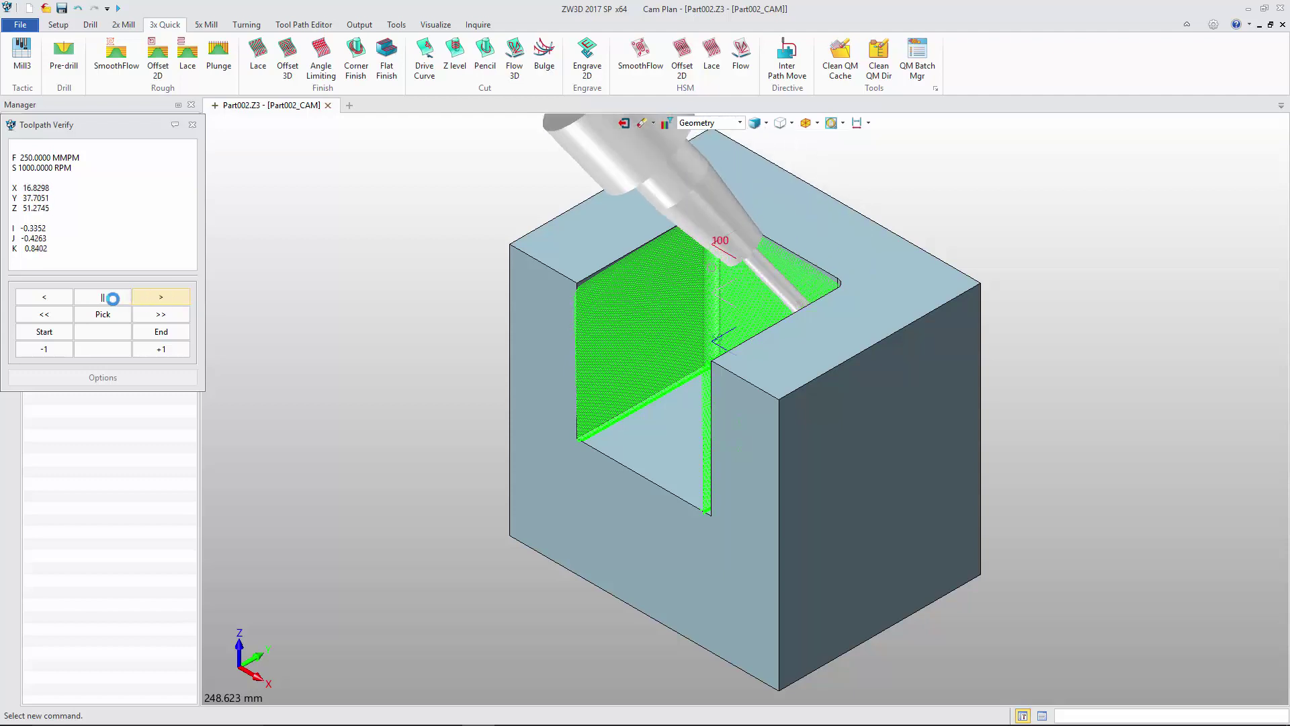
left_click(103, 297)
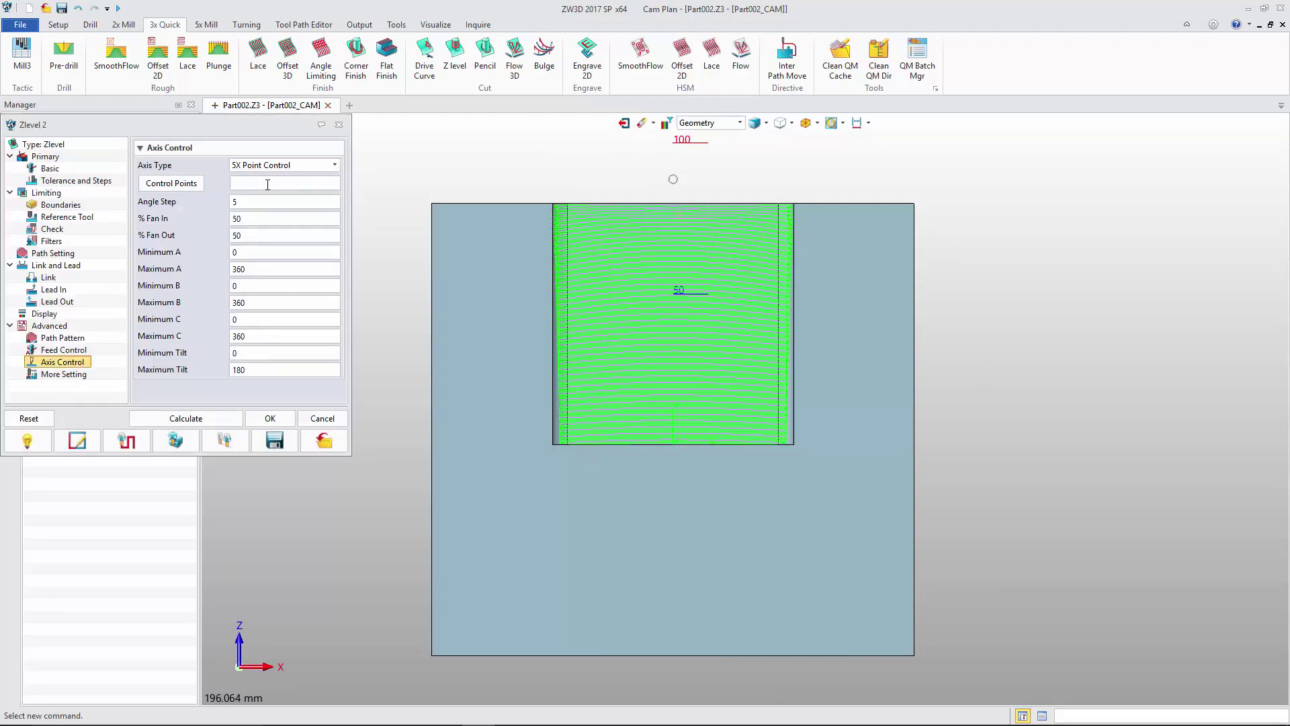
left_click(205, 422)
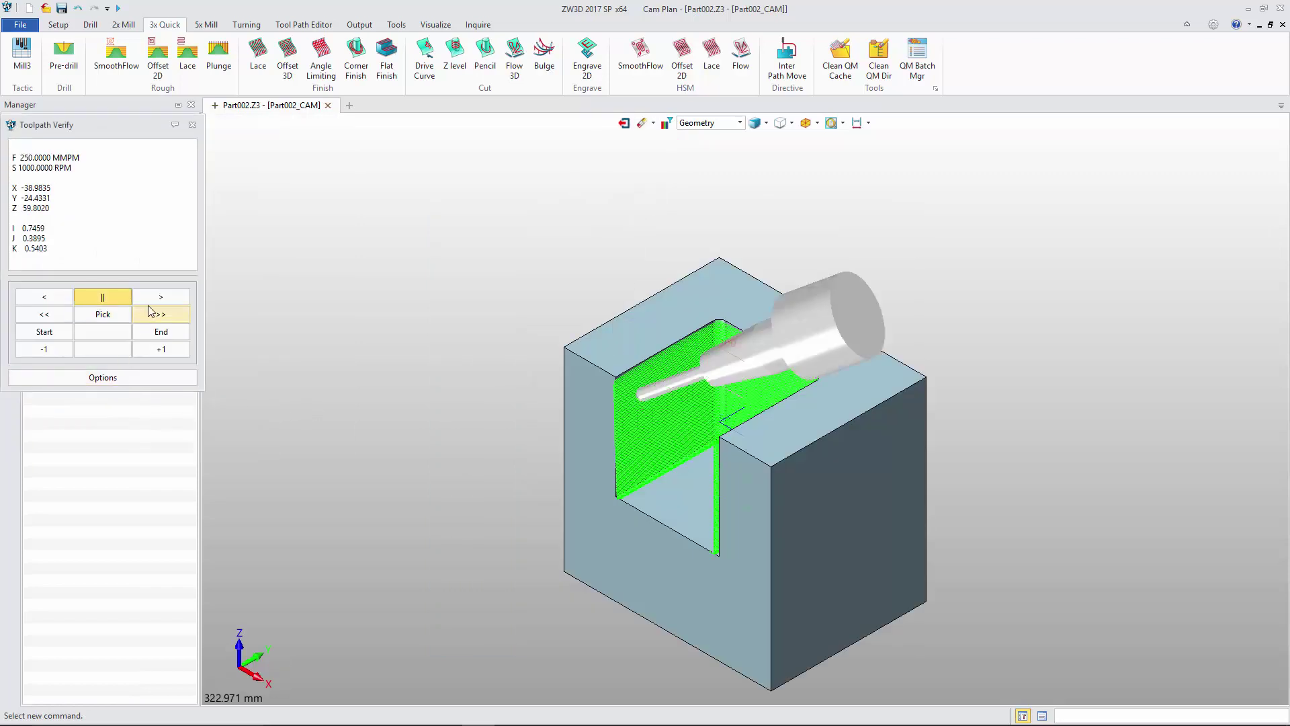
left_click(152, 300)
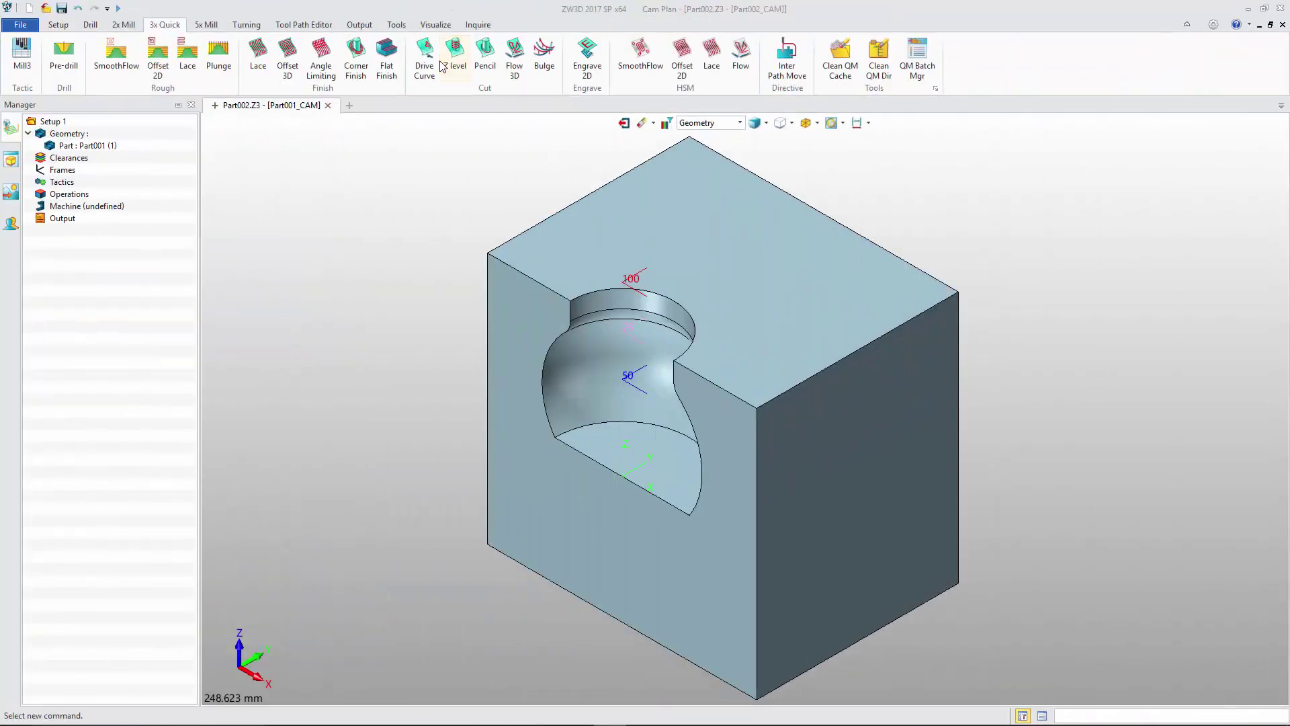
Give Zlevel 1 Tool 1 and 3X to 5X Undercut axis, calculate, and simulate it.
left_click(259, 328)
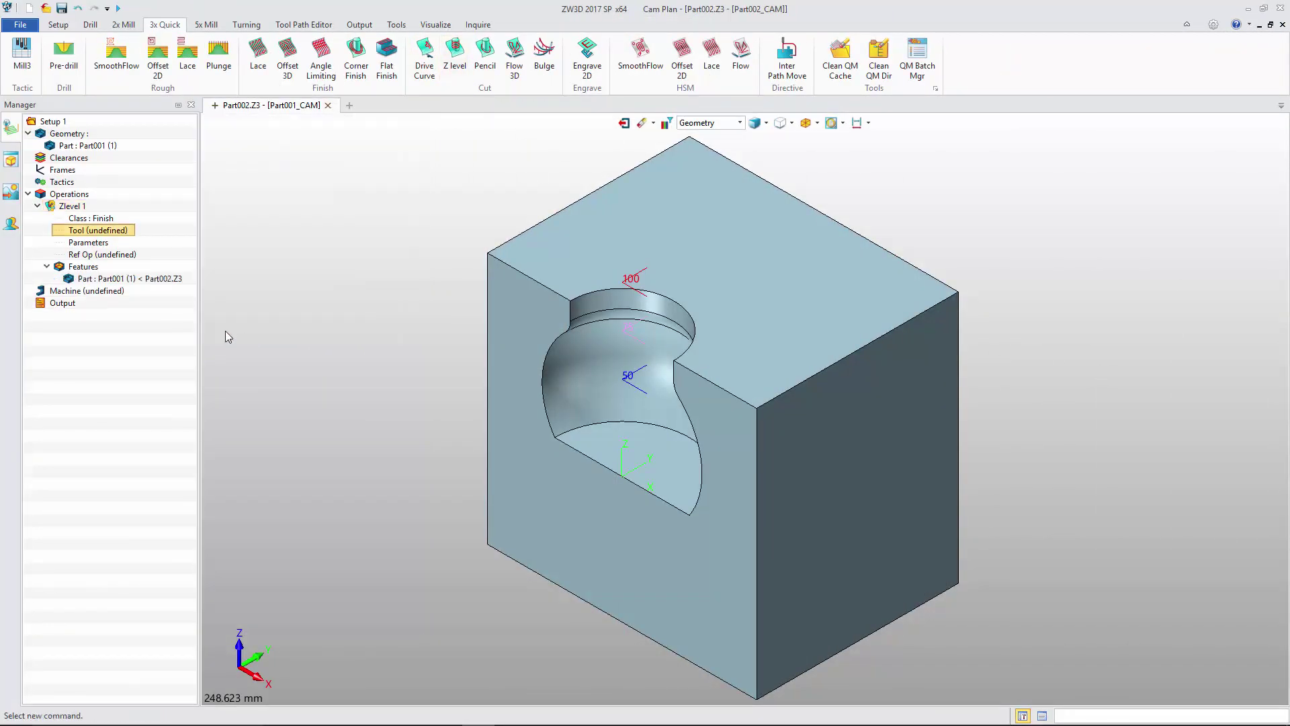
double_click(258, 369)
left_click(281, 168)
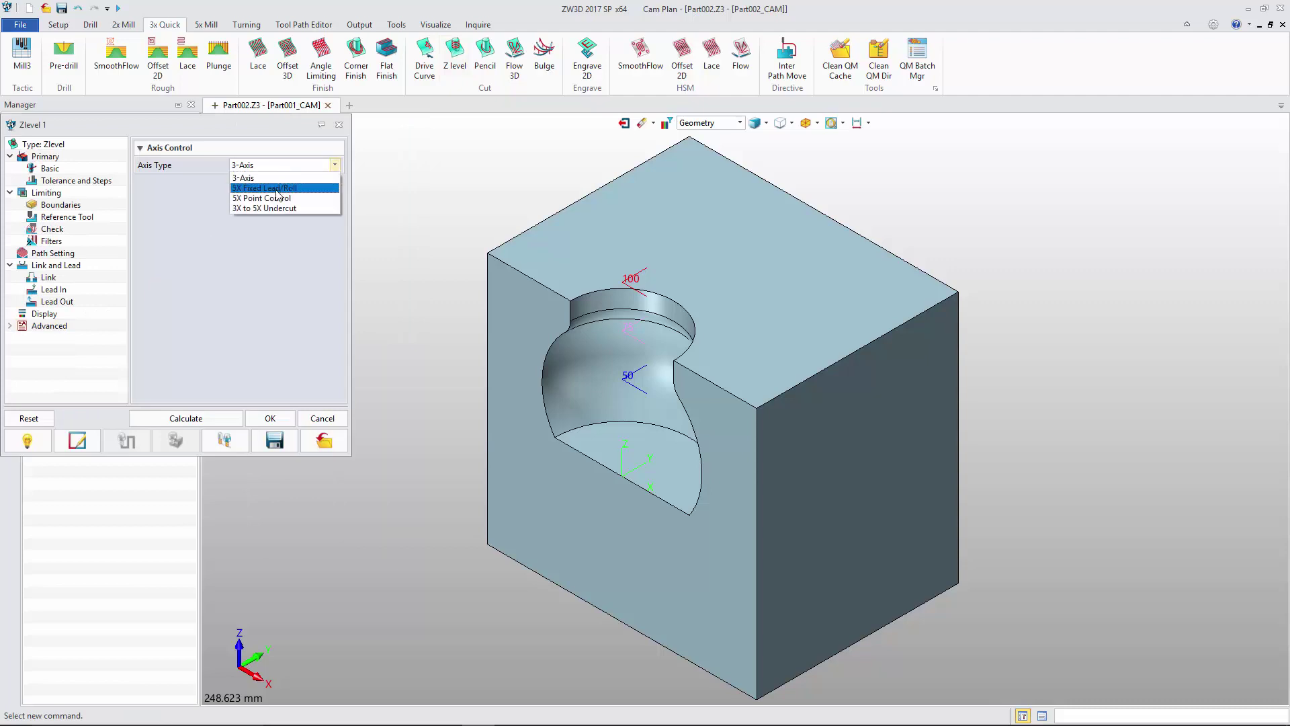
left_click(270, 197)
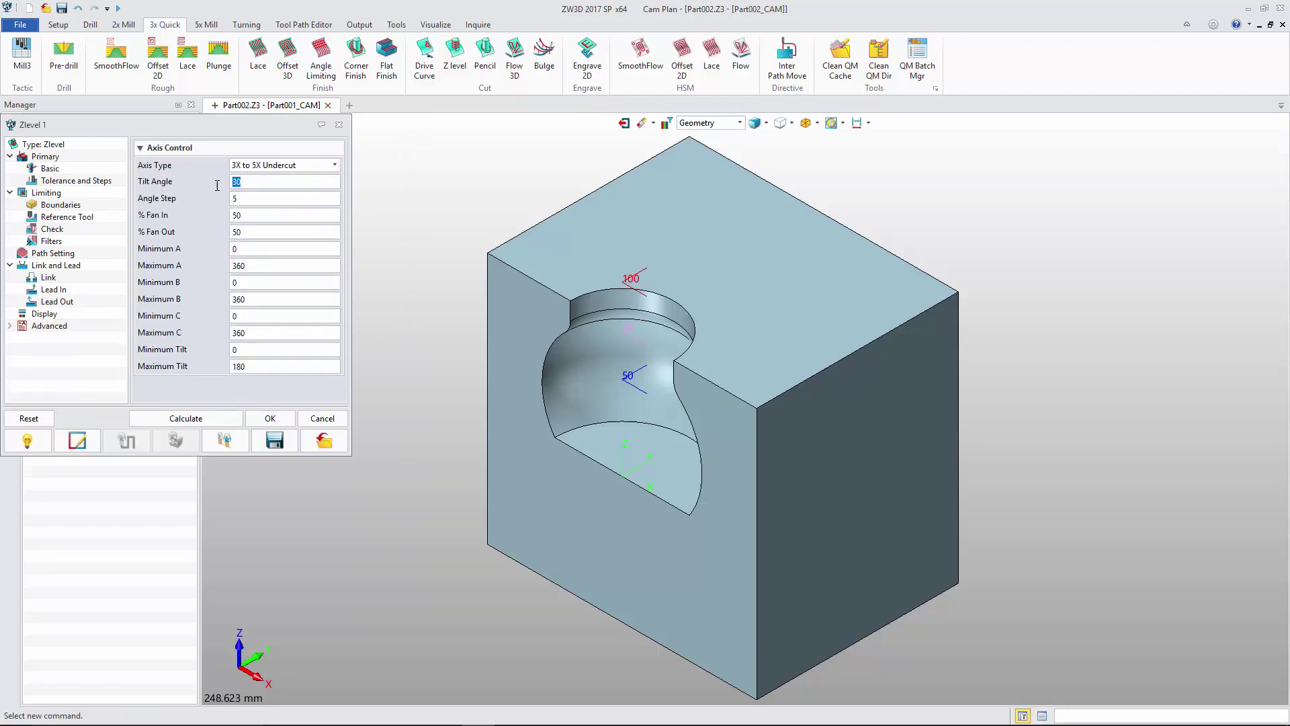
left_click(199, 411)
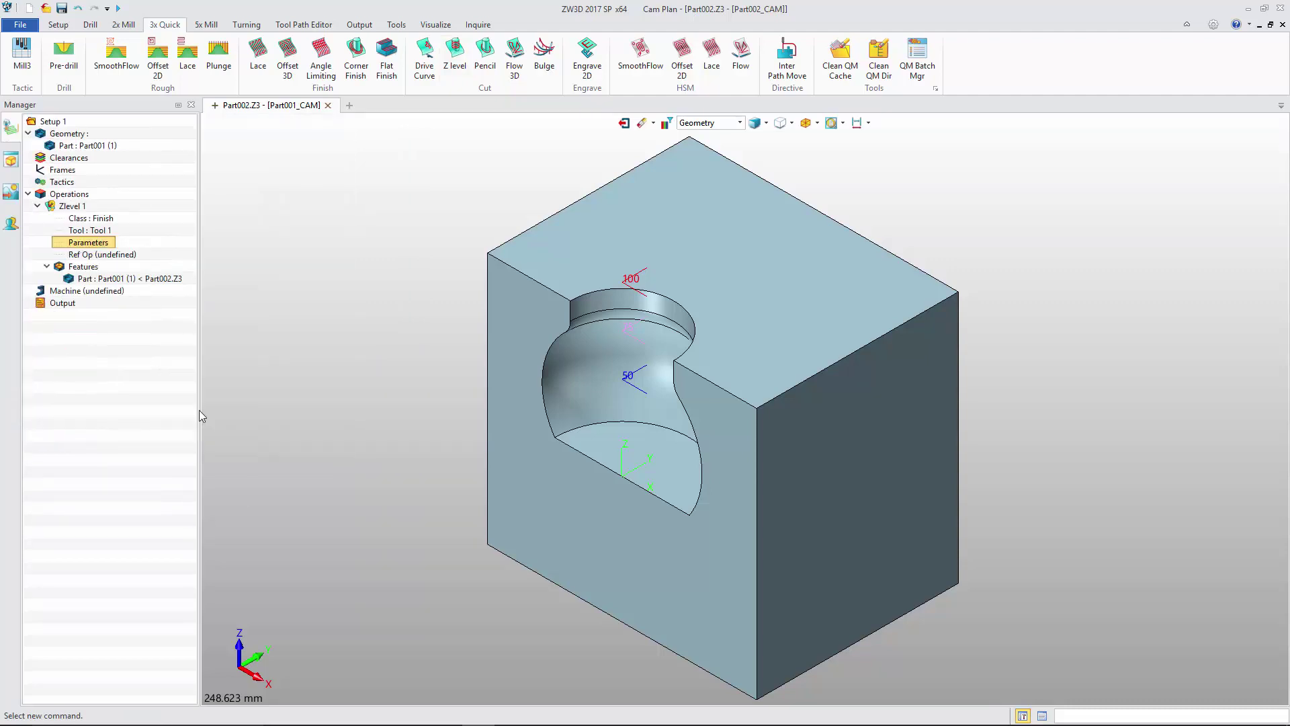
left_click(587, 392)
left_click(151, 300)
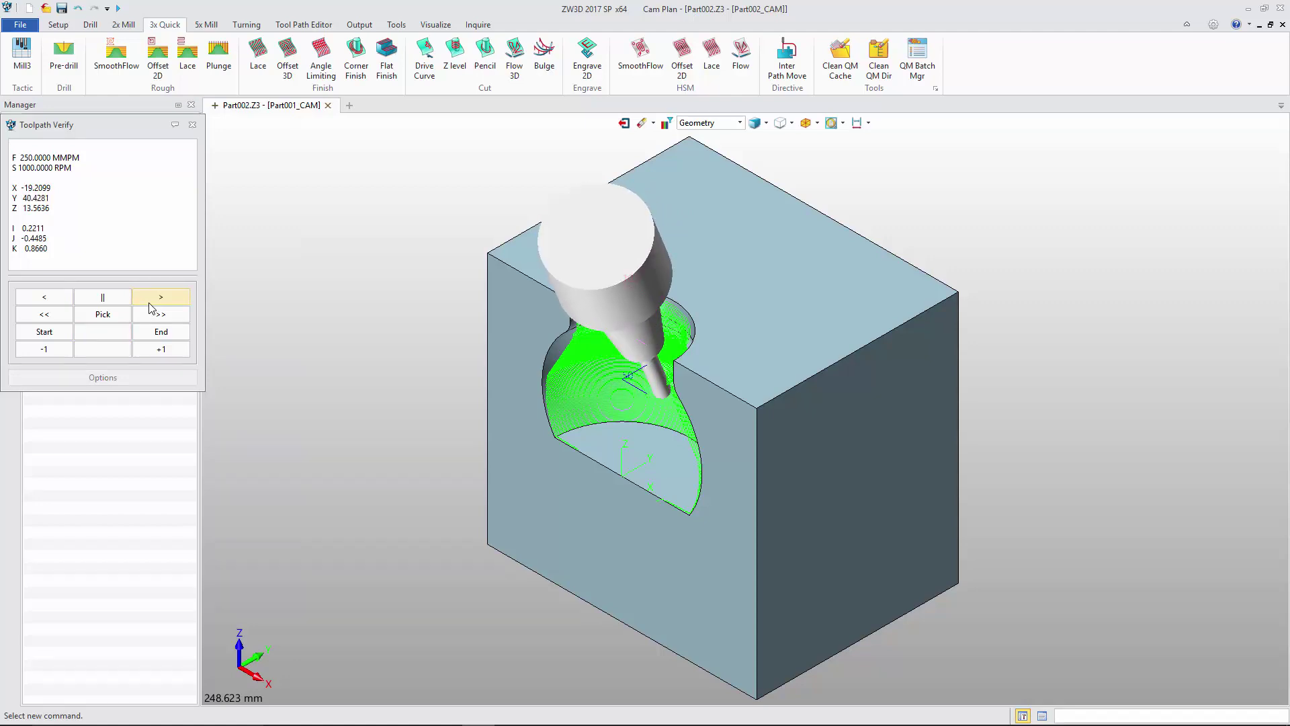
key("Escape")
Recalculate Zlevel 1 with tilt angle 20 and simulate the new undercut toolpath.
double_click(103, 245)
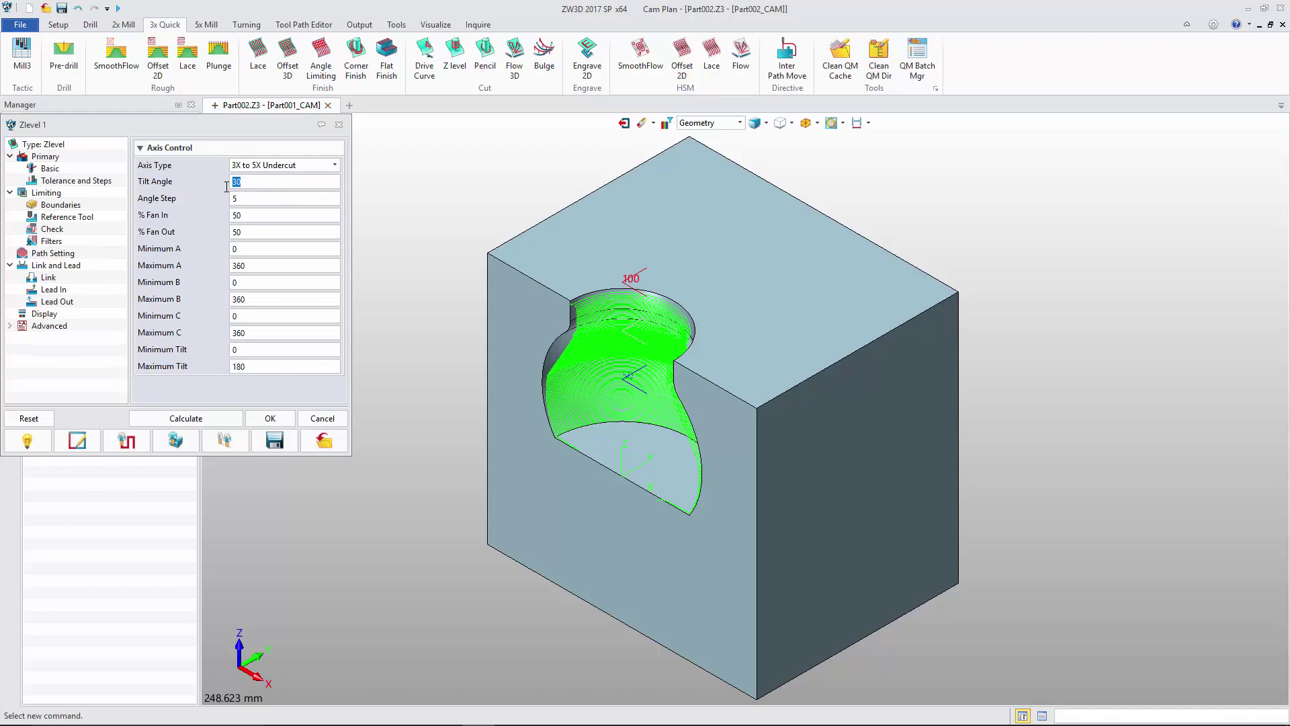
left_click(168, 418)
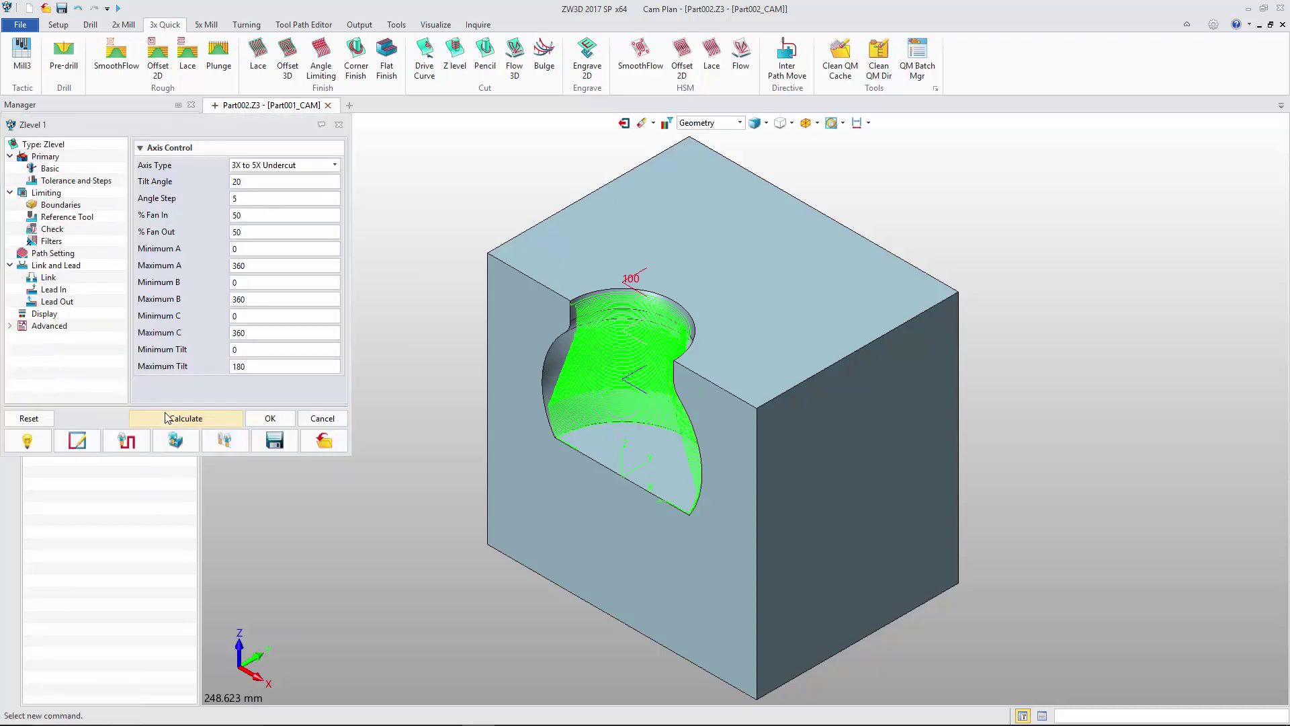
left_click(127, 441)
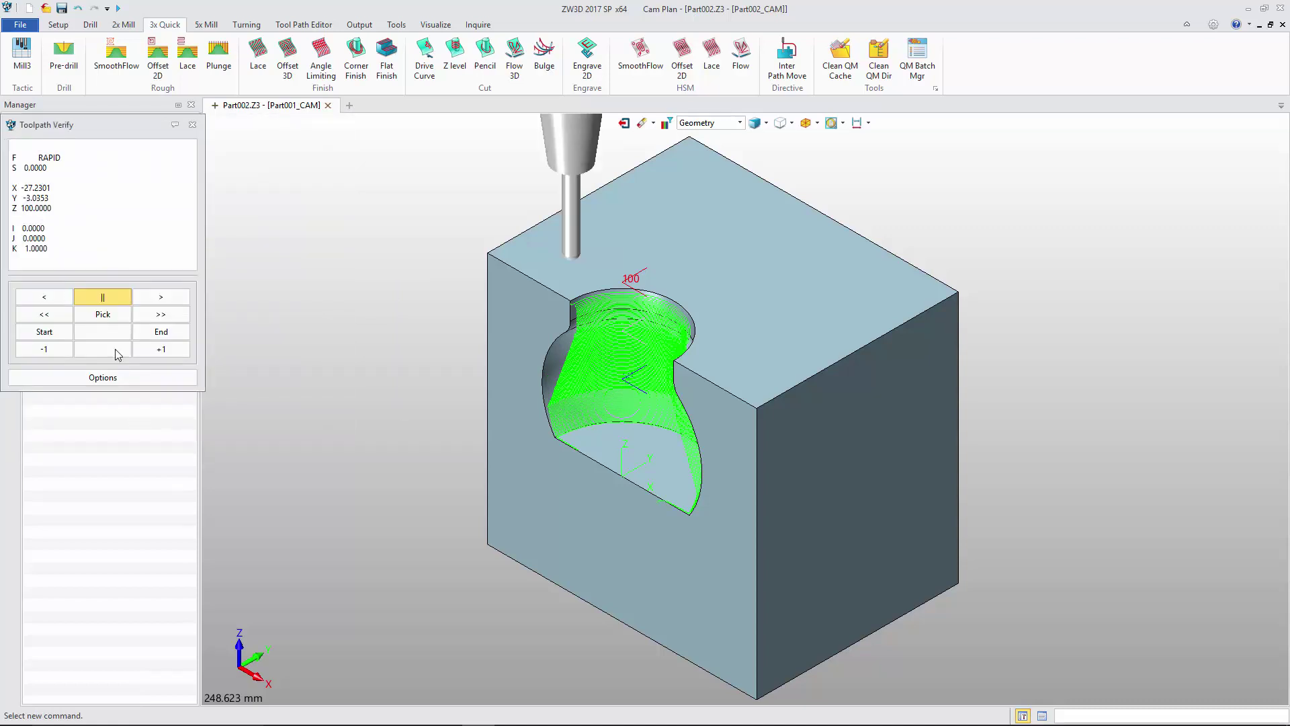
left_click(599, 381)
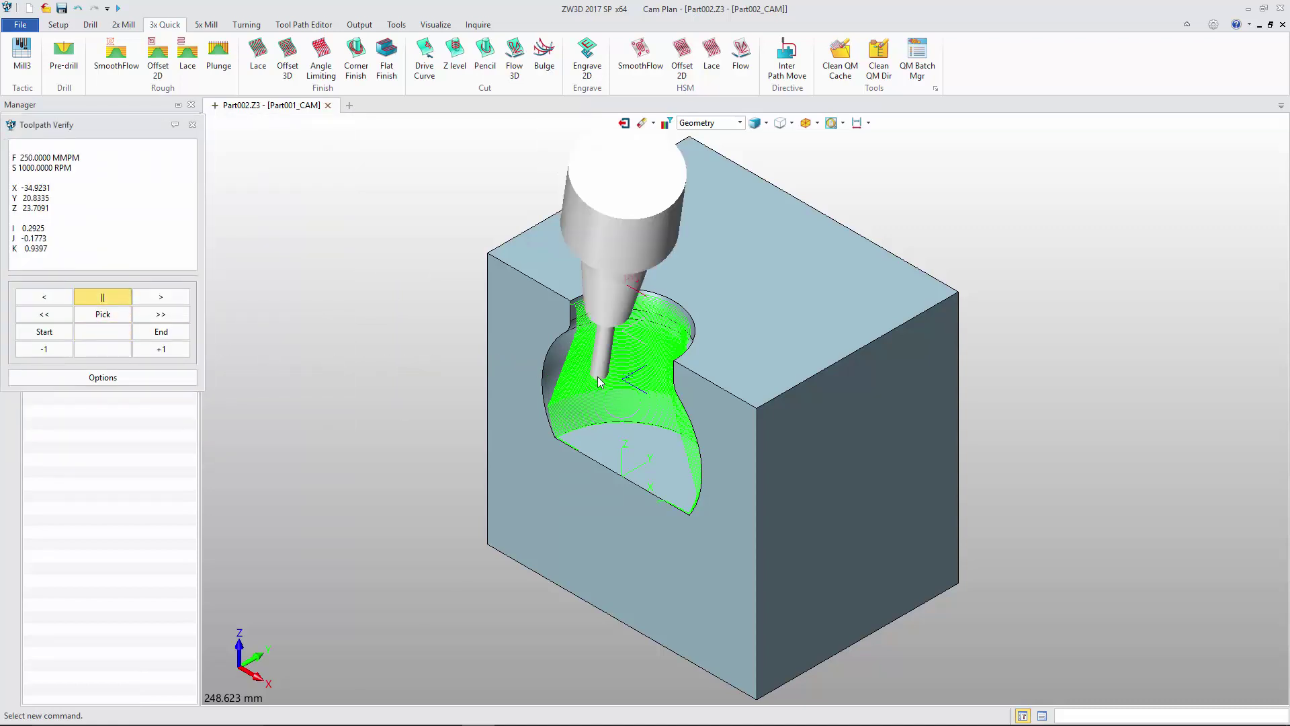
left_click(157, 300)
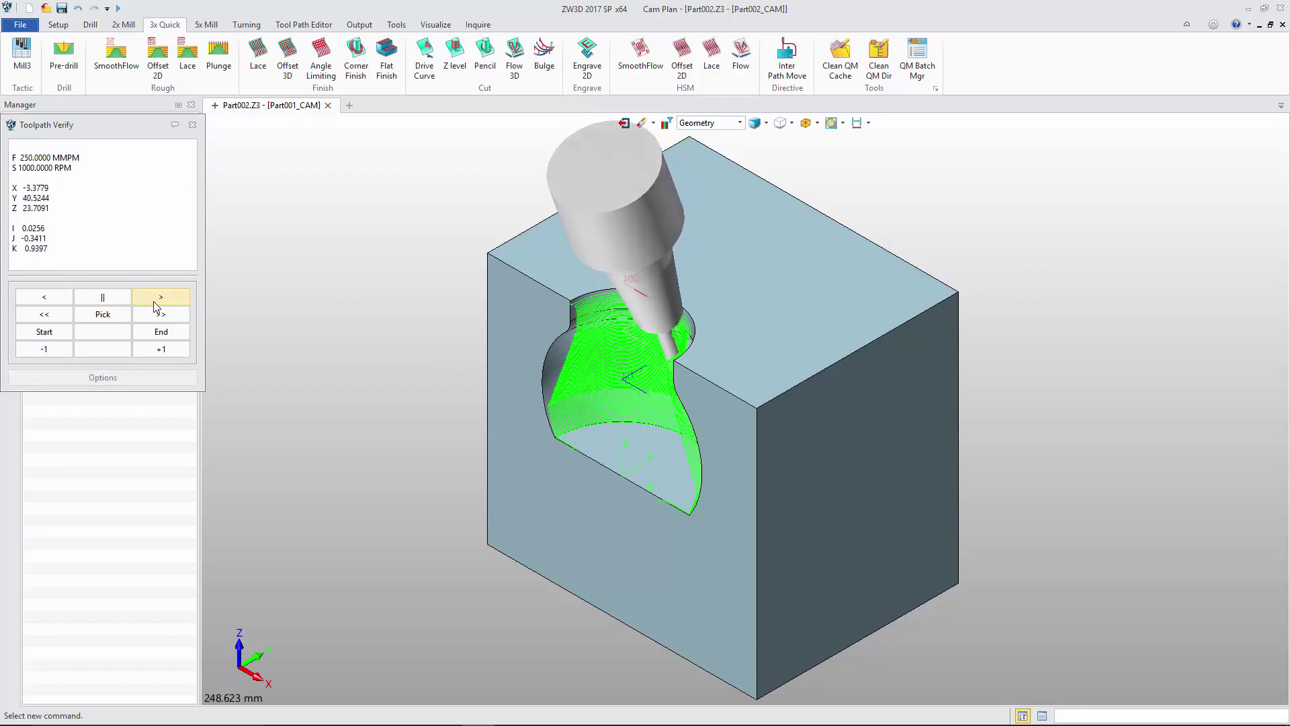
left_click(120, 296)
left_click(192, 124)
double_click(74, 250)
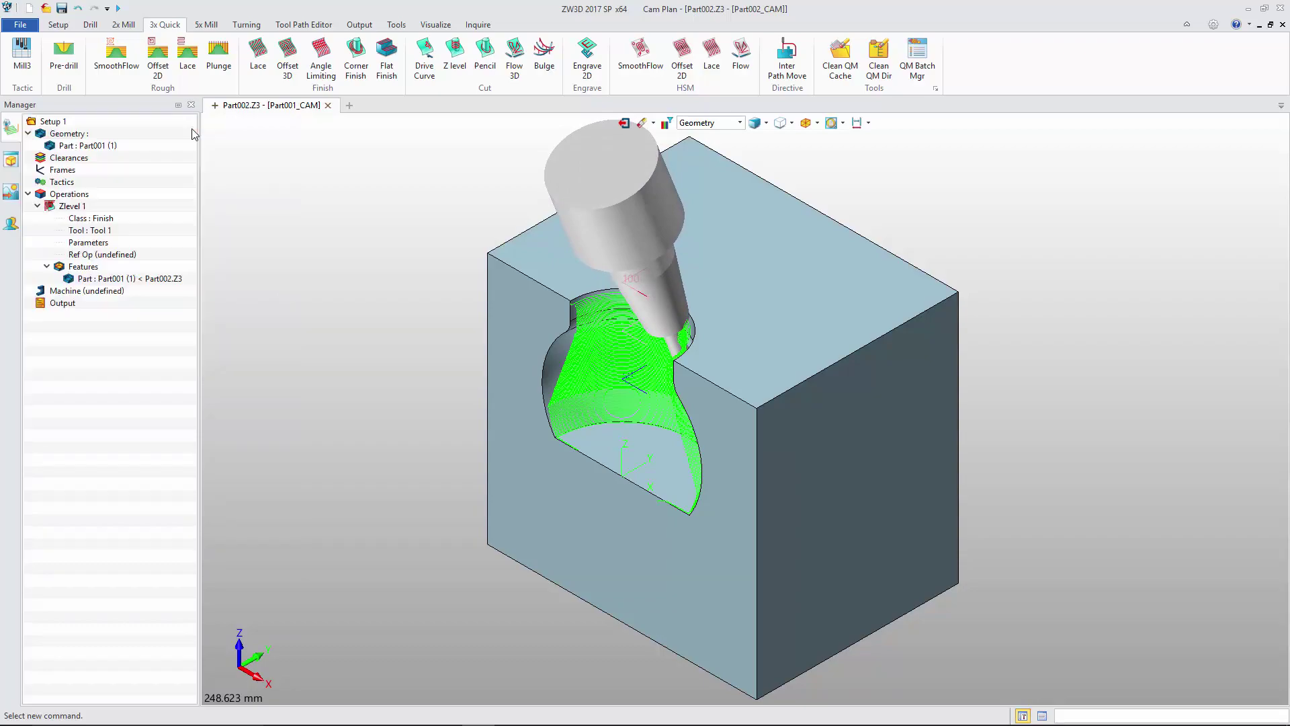